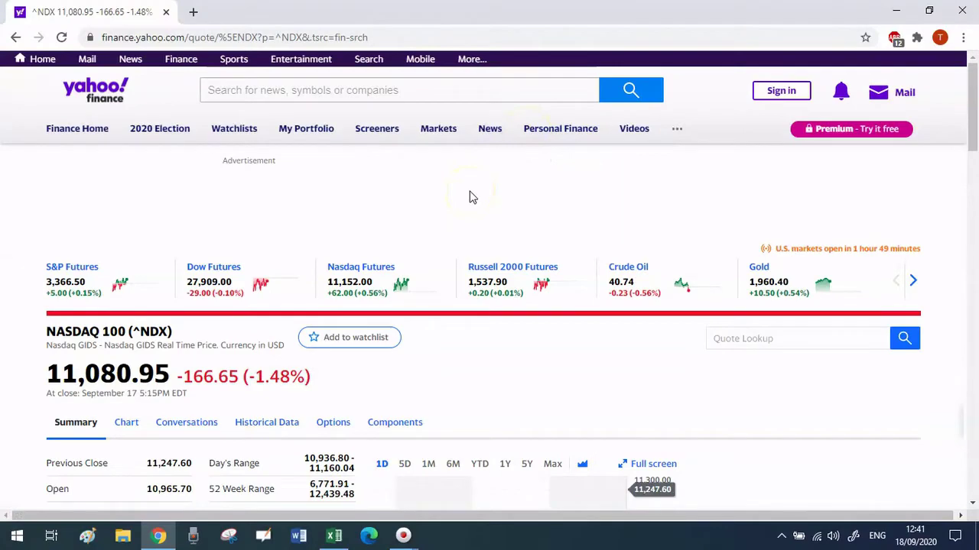
Scroll down the NASDAQ 100 (^NDX) summary page to its tabs and intraday chart
scroll(472, 197, down, 2)
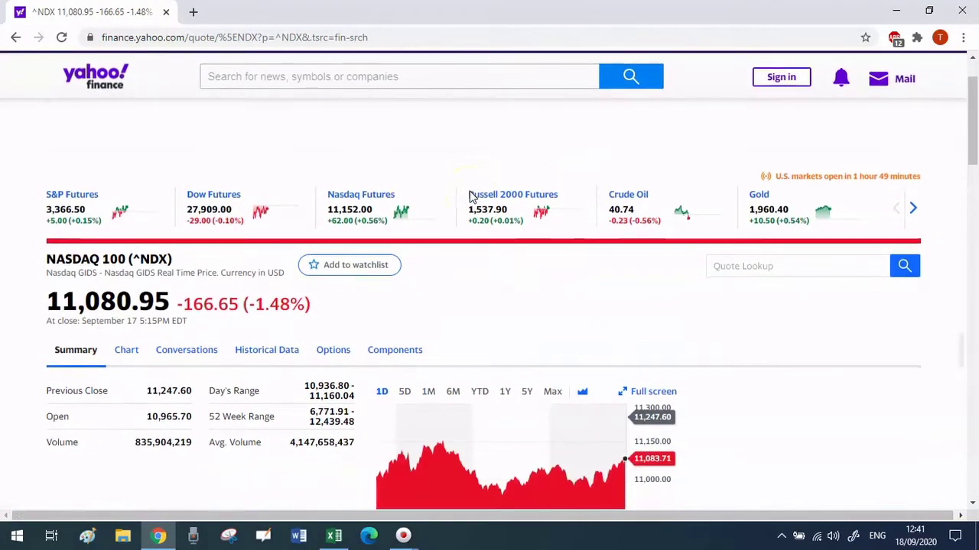
scroll(469, 197, down, 1)
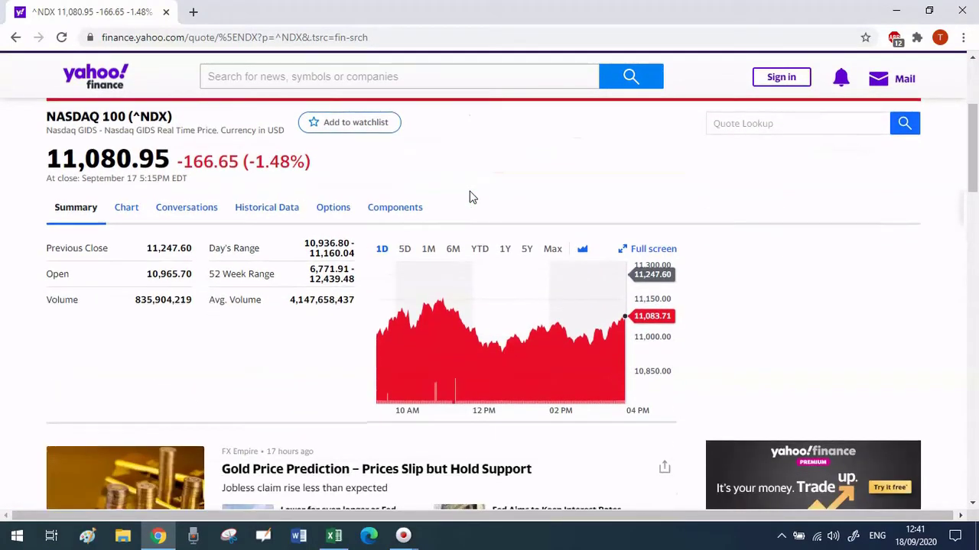
Download year-to-date ^NDX historical prices (Jan 01–Sep 18, 2020) as ^NDX.csv and open it in Excel
click(273, 225)
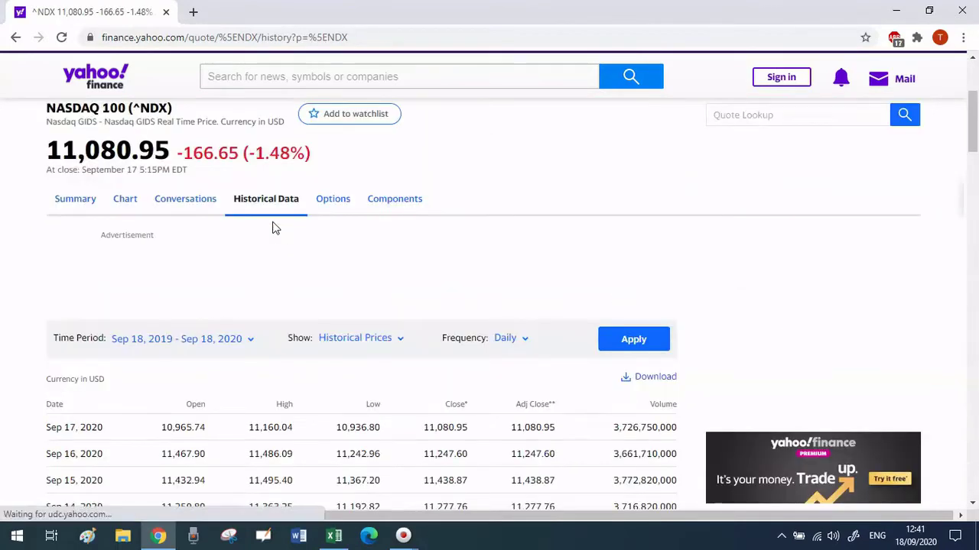
scroll(236, 290, down, 1)
scroll(236, 290, down, 1)
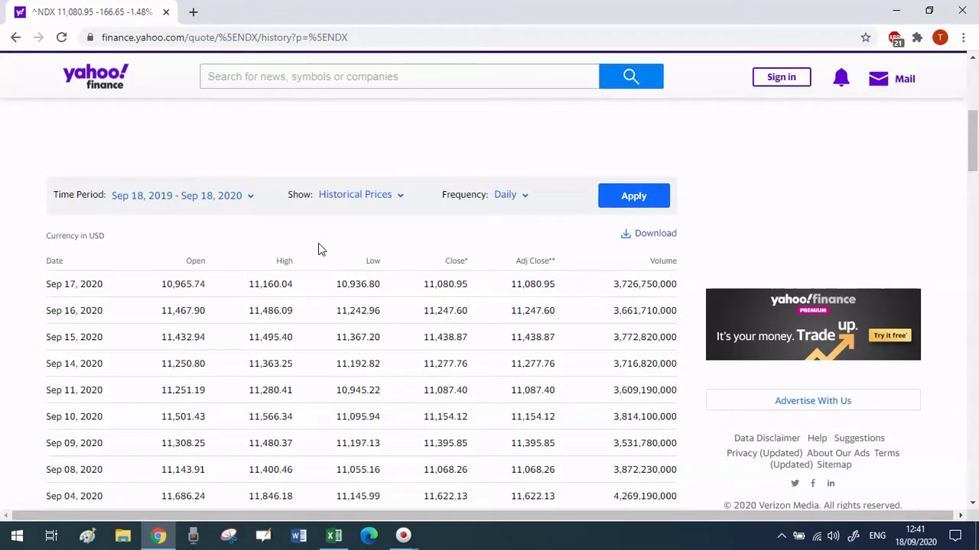
click(213, 195)
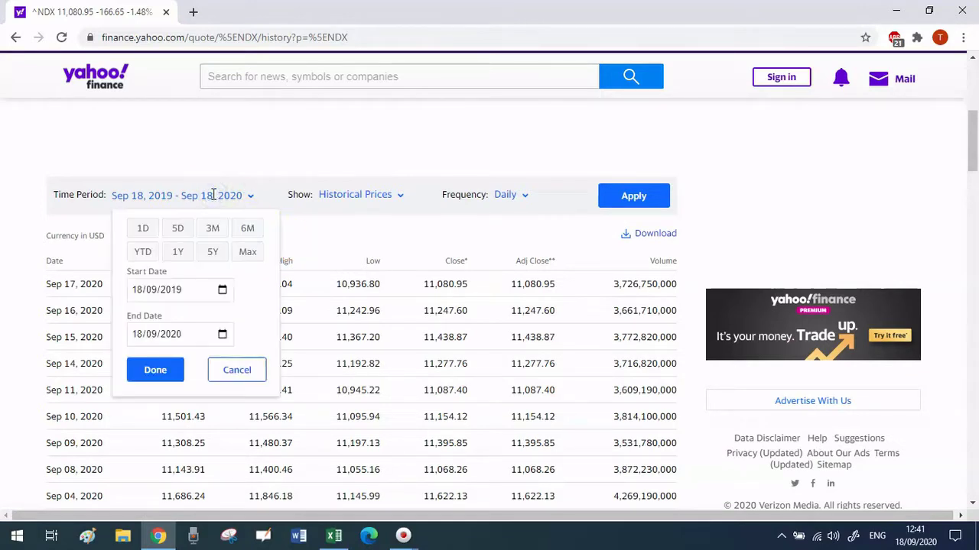
click(142, 253)
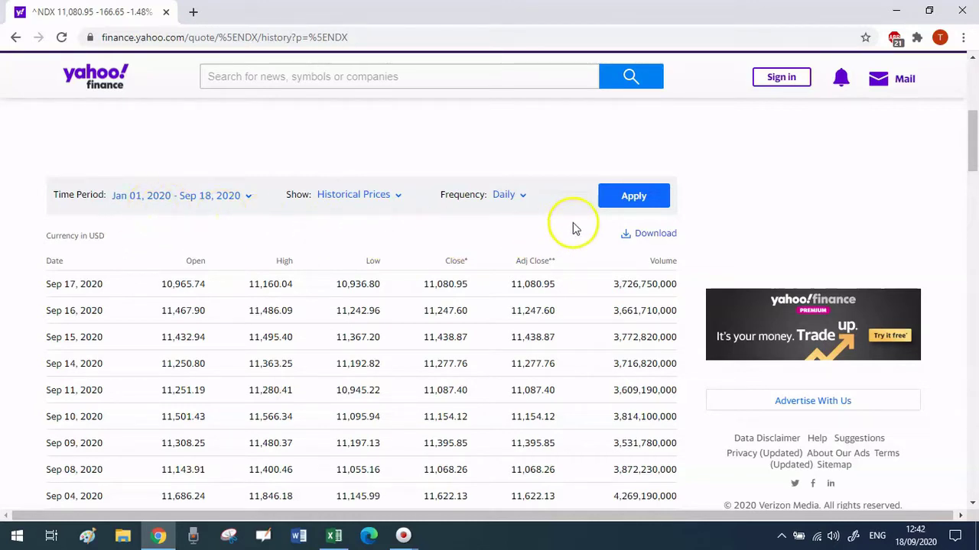
click(645, 198)
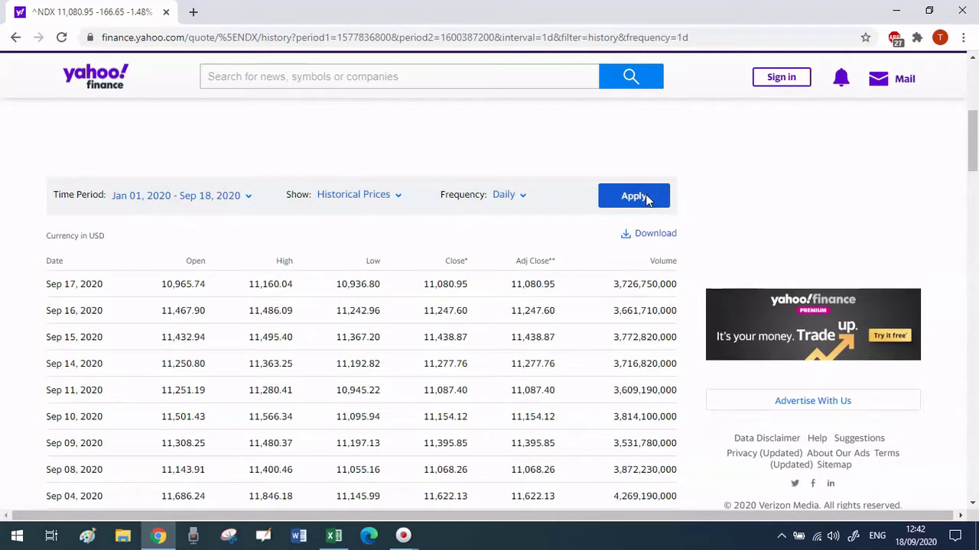
click(639, 236)
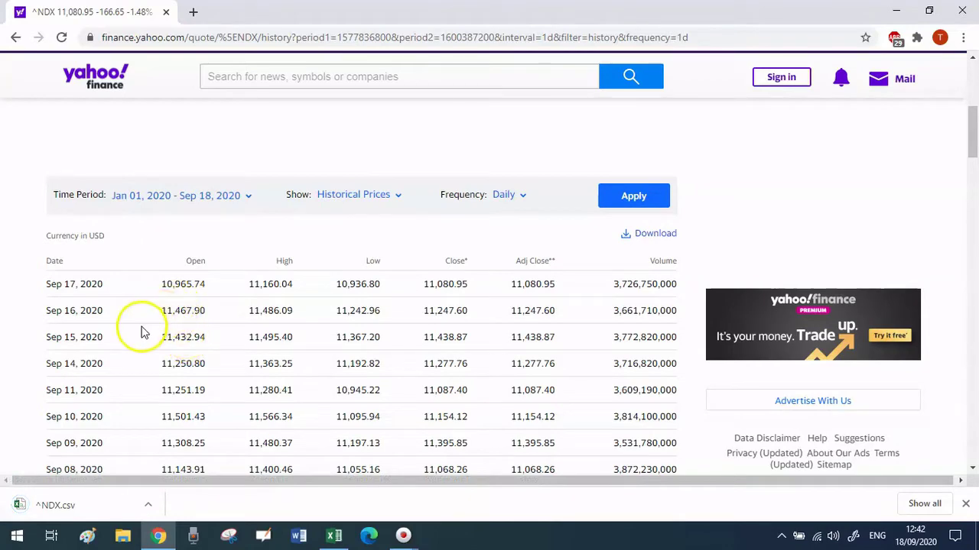
click(80, 505)
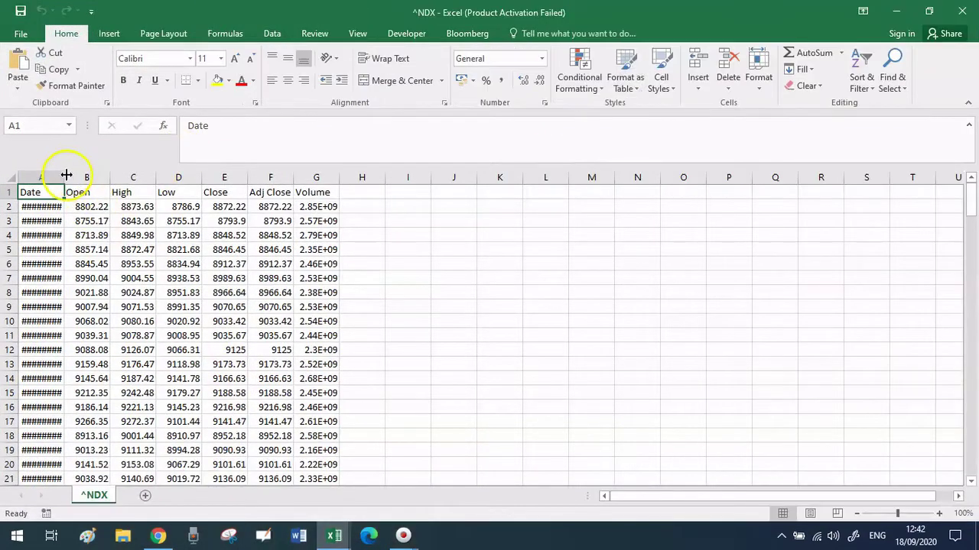
Autofit column A so the dates show, and delete the Adj Close and Volume columns
double_click(66, 175)
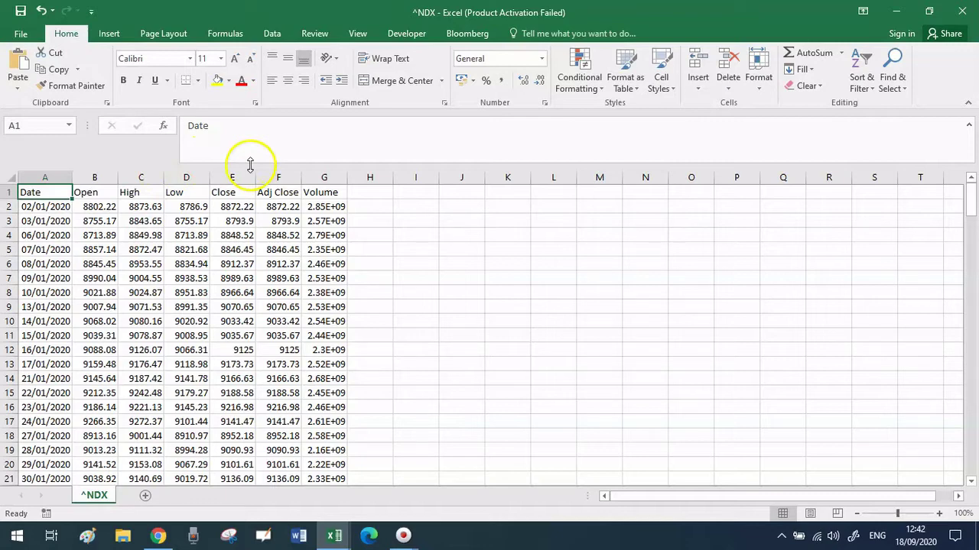
click(245, 177)
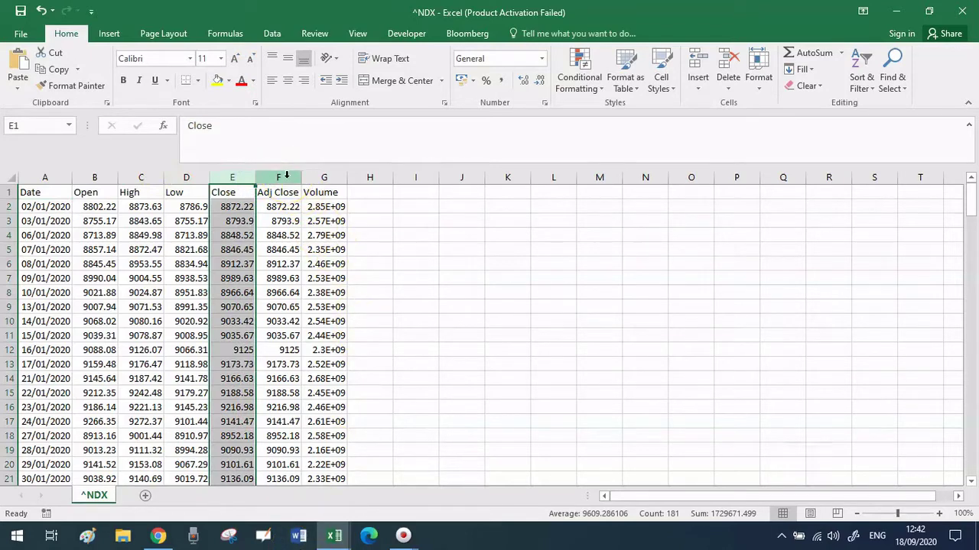
drag(287, 176, 314, 177)
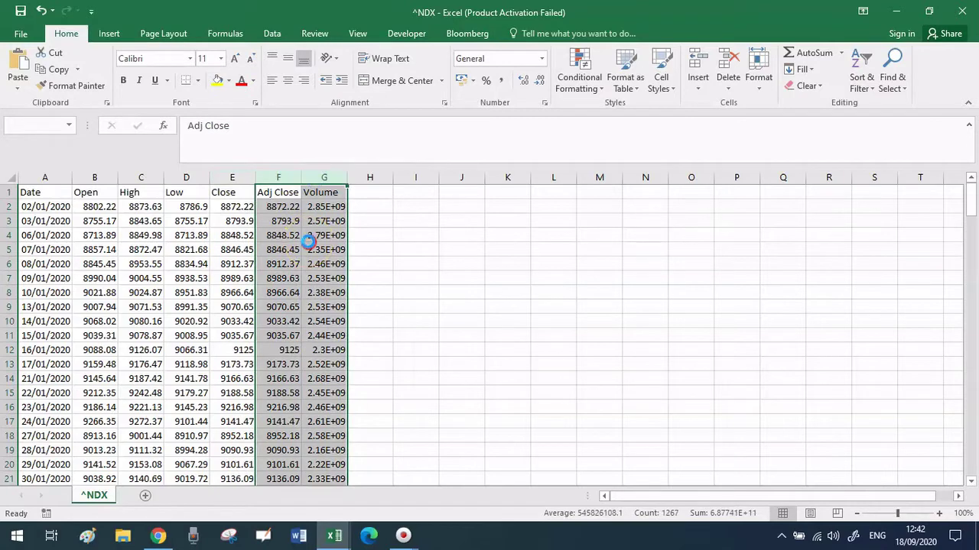
right_click(309, 237)
click(346, 358)
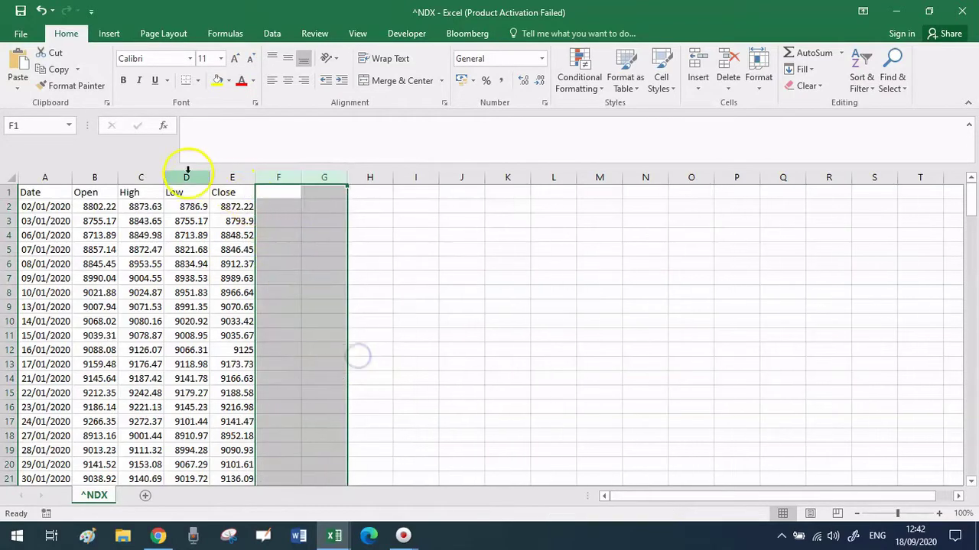
Delete the Open, High and Low columns, leaving only Date and Close
drag(191, 176, 103, 171)
right_click(126, 255)
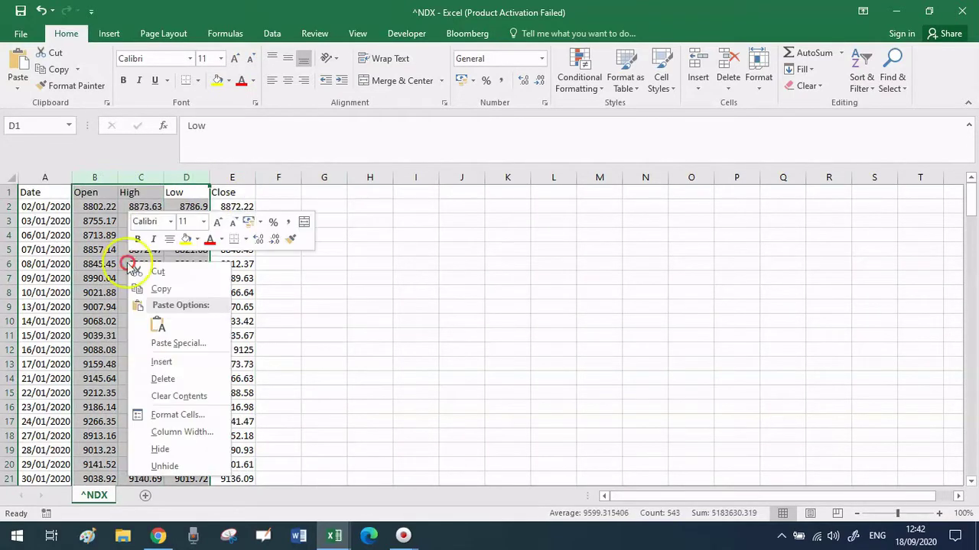
click(192, 375)
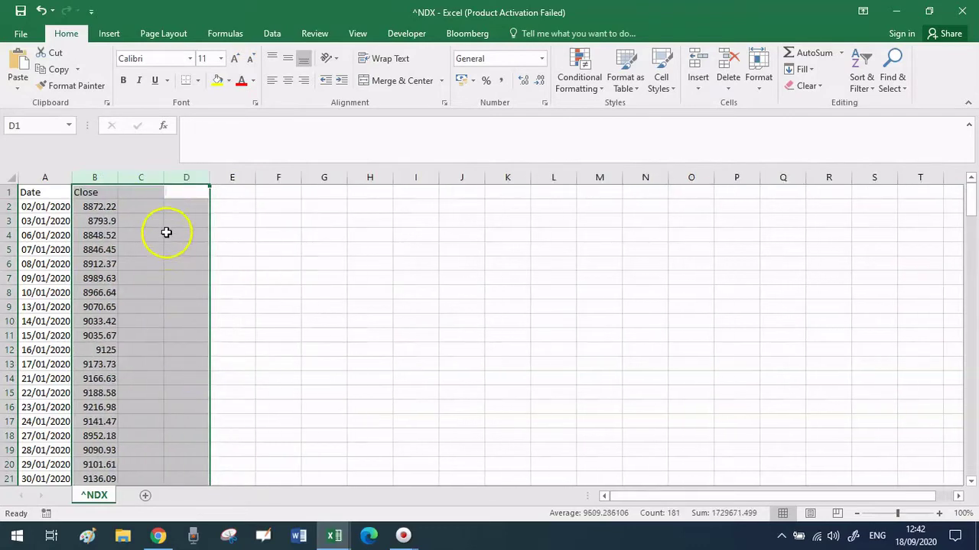
Enter the heading 'Daily Returns' in C1 and autofit column A
click(148, 197)
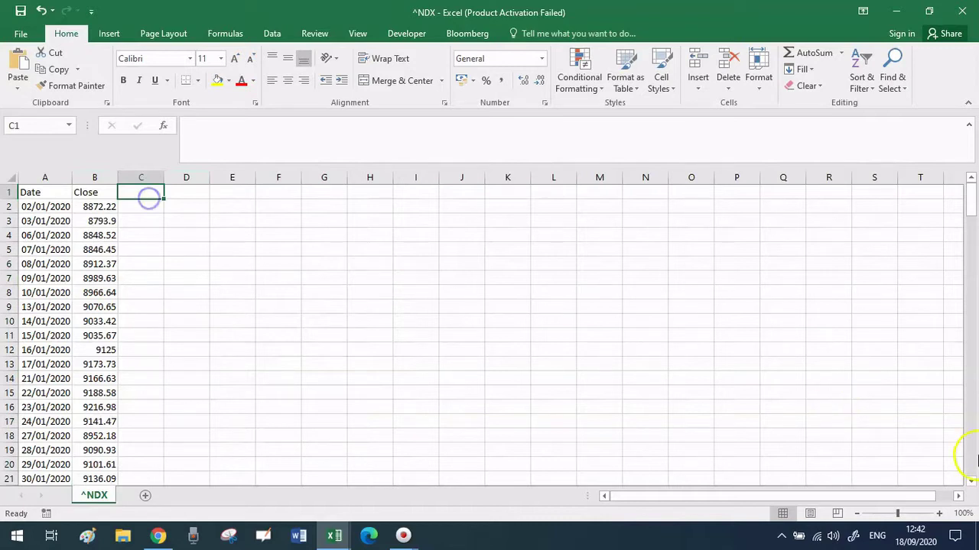
text(Daily Returns)
key(Return)
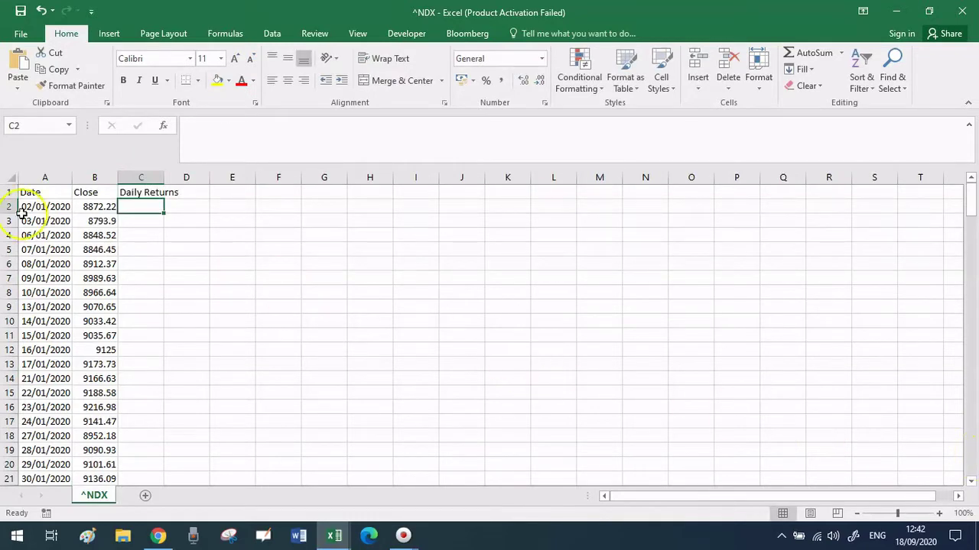
ctrl+scroll(54, 175, up, 4)
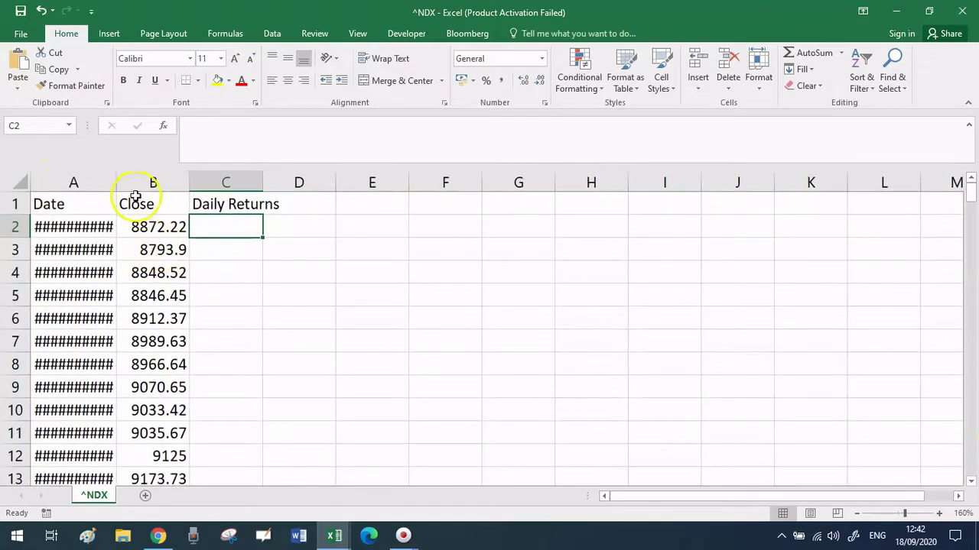
double_click(117, 182)
Enter =B3/B2-1 in C2, giving a first daily return of -0.00883
text(=)
key(Down)
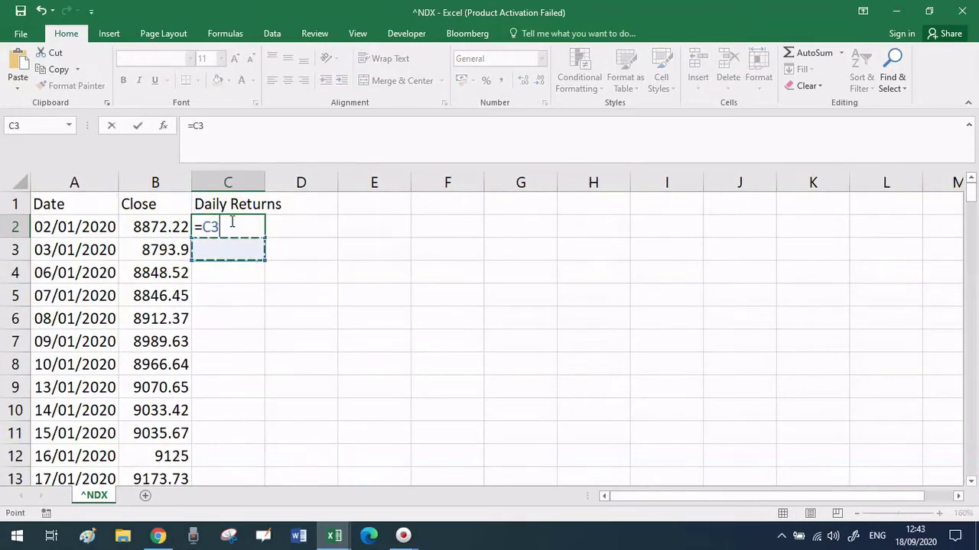
key(Left)
text(/)
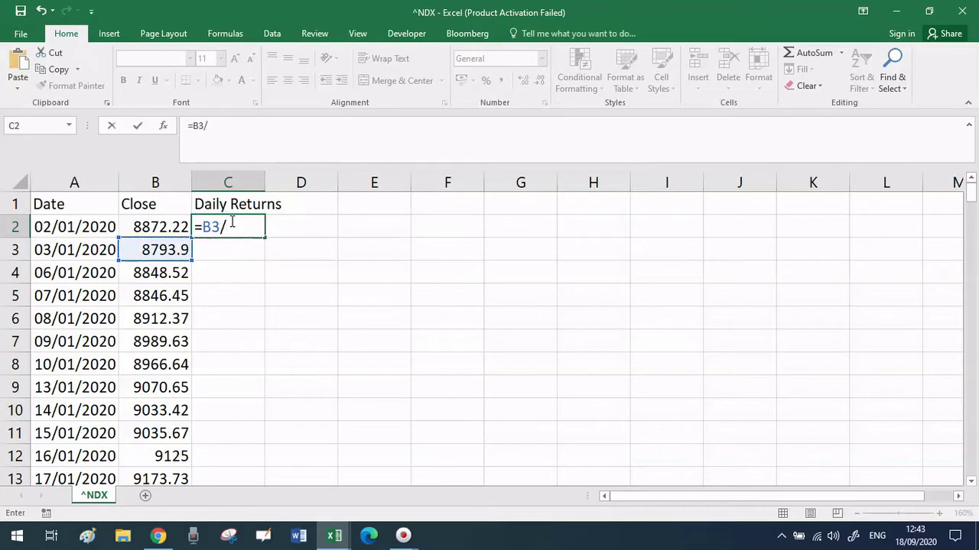
key(Left)
text(-1)
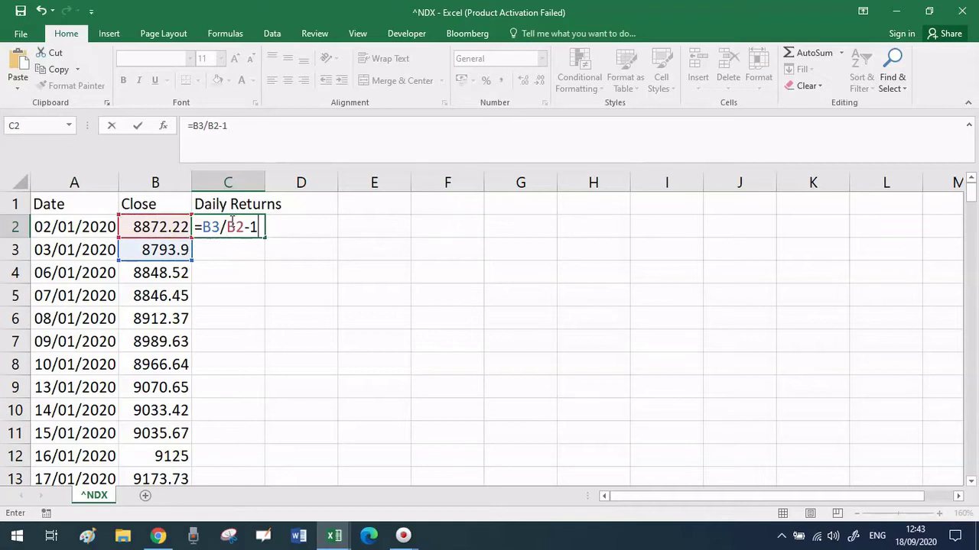
key(Return)
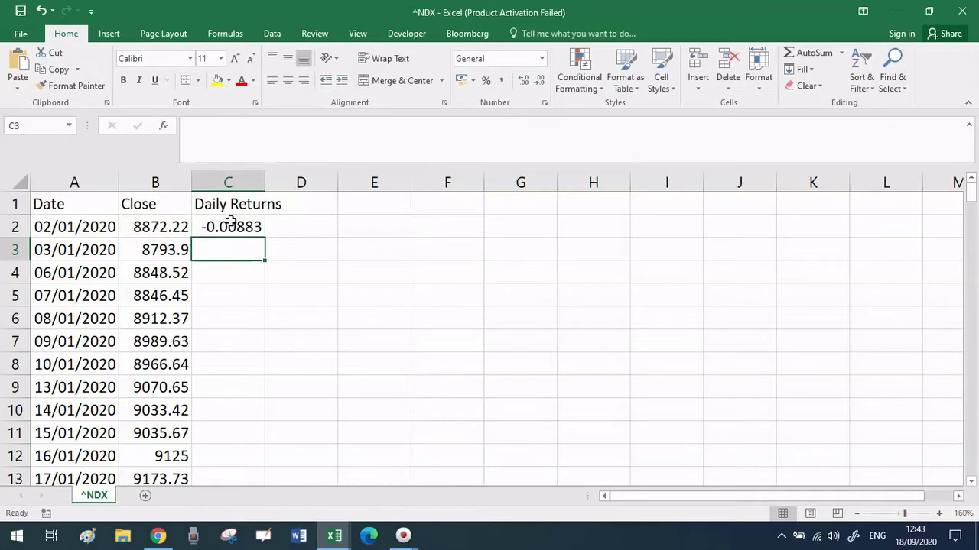
click(230, 222)
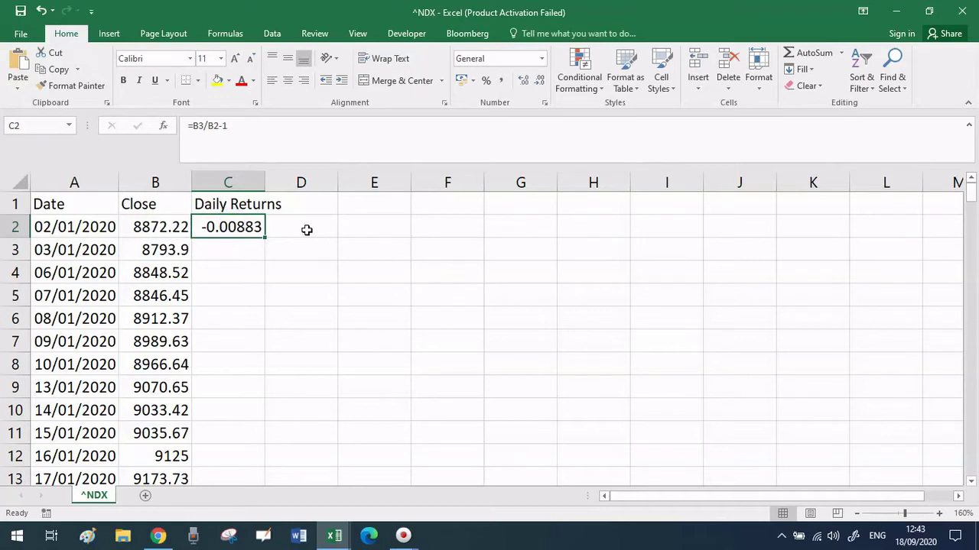
Fill the daily return formula down column C to the last date
drag(264, 238, 263, 354)
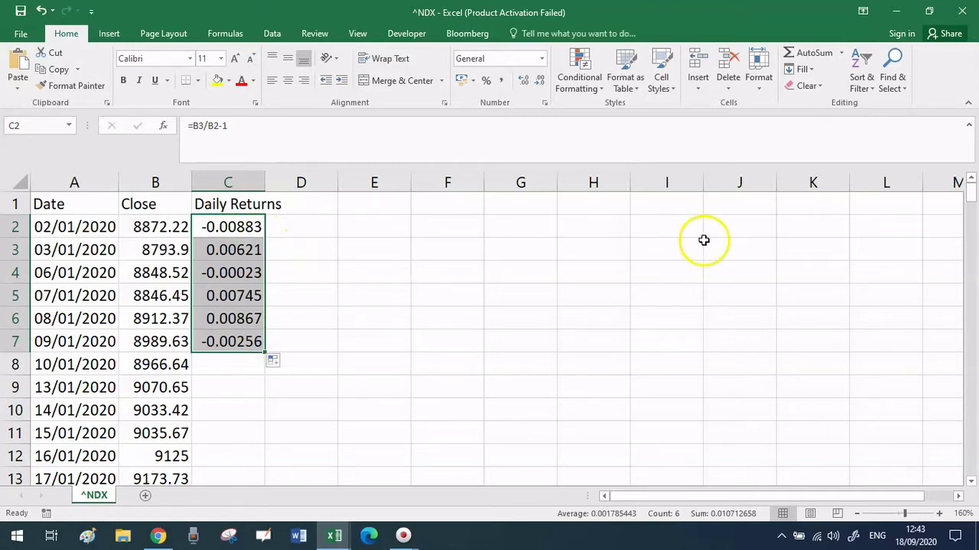
double_click(268, 352)
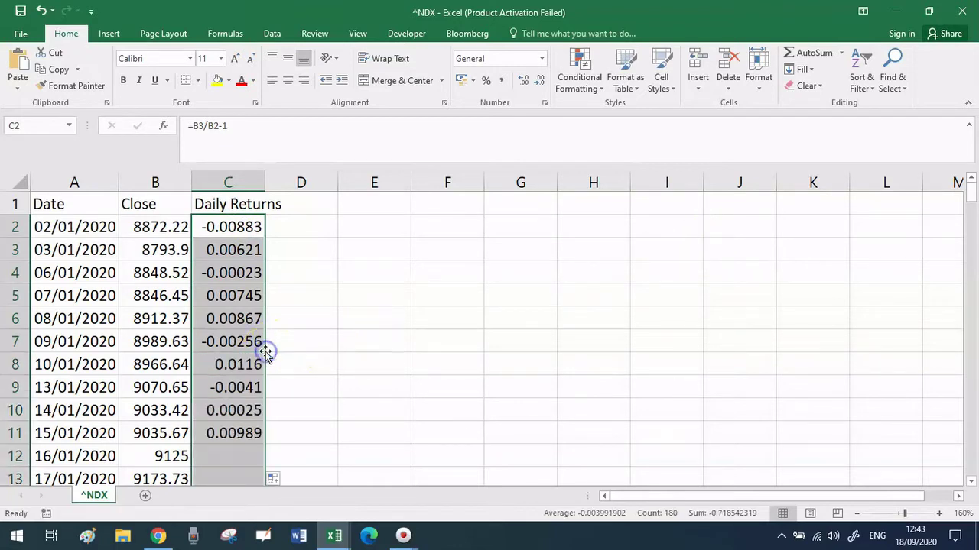
click(205, 372)
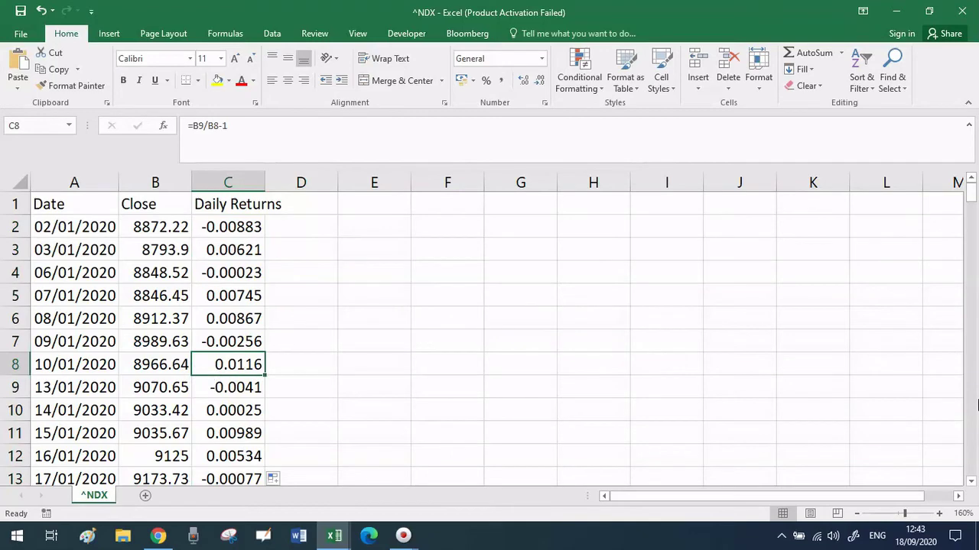
Clear the invalid -1 in C181 and return to D2 beside the first return
key(ctrl+Down)
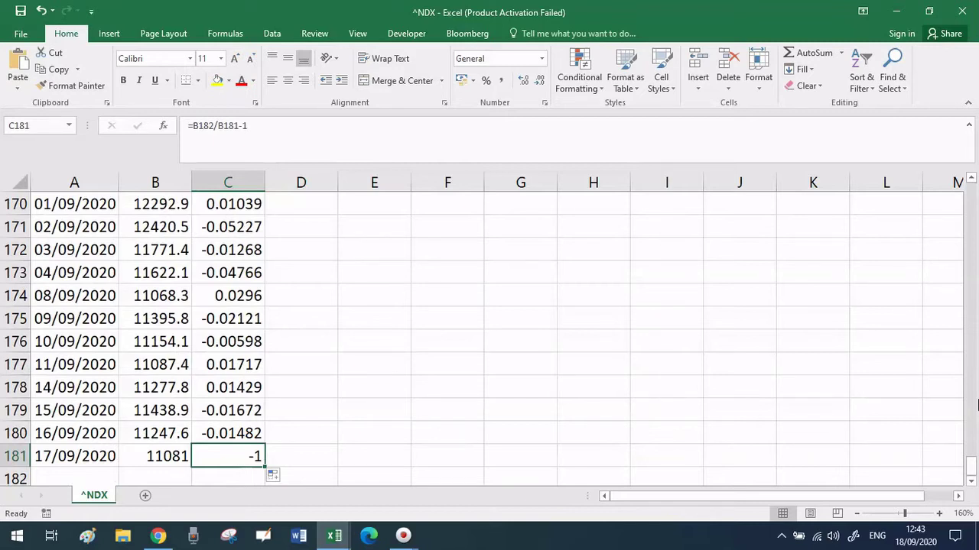
key(Delete)
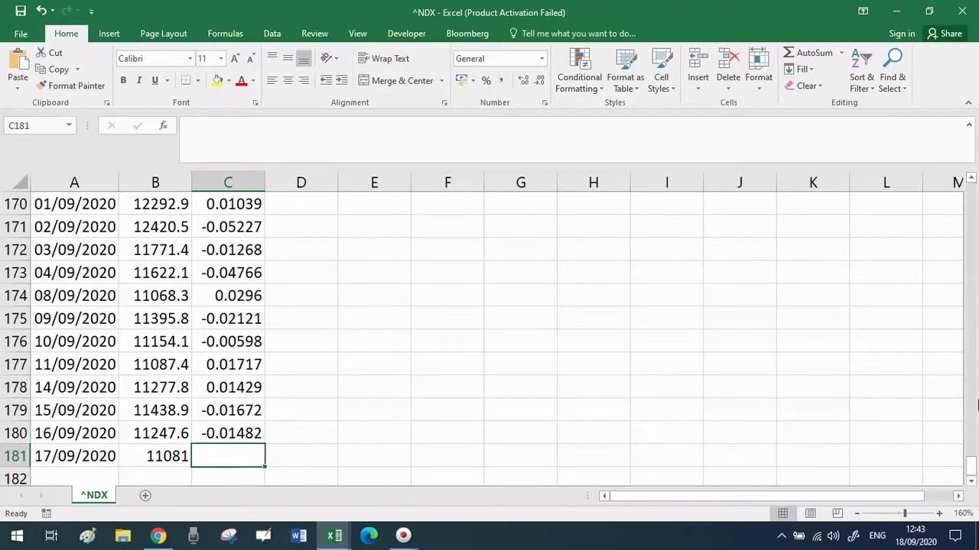
key(Left)
key(Right)
key(Up)
key(ctrl+Up)
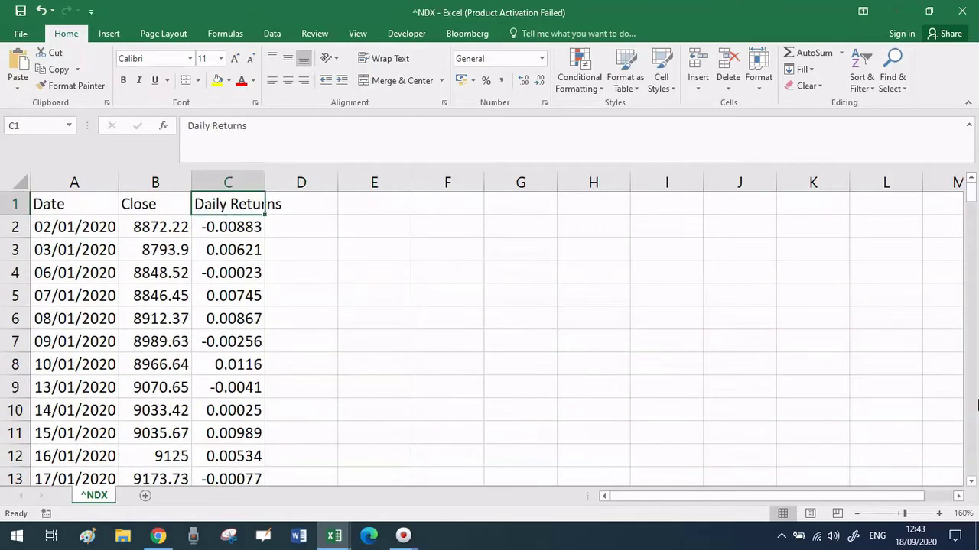
key(Down)
key(Right)
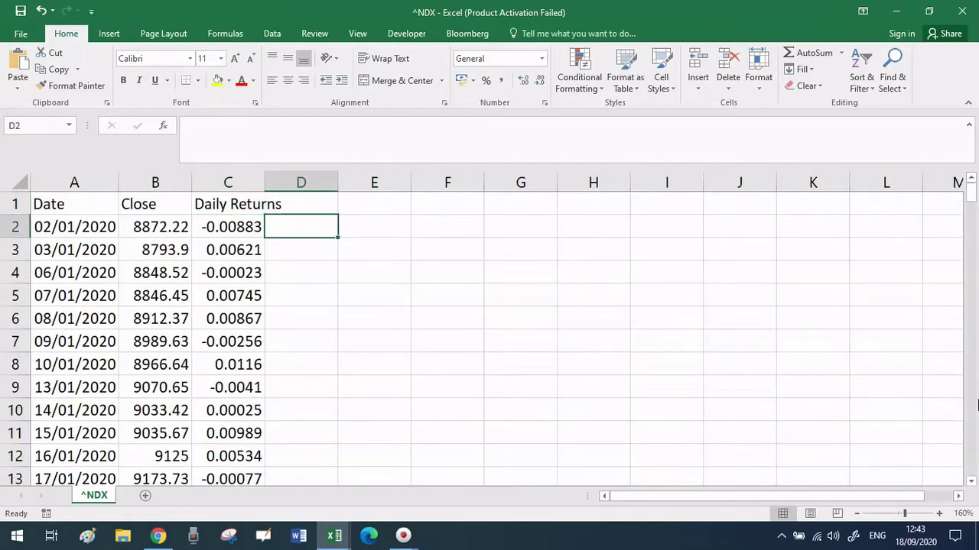
Autofit column C, head D1 'Cumulative Returns', and enter the starting value 1000 in D2
double_click(266, 183)
click(325, 203)
text(Cumul)
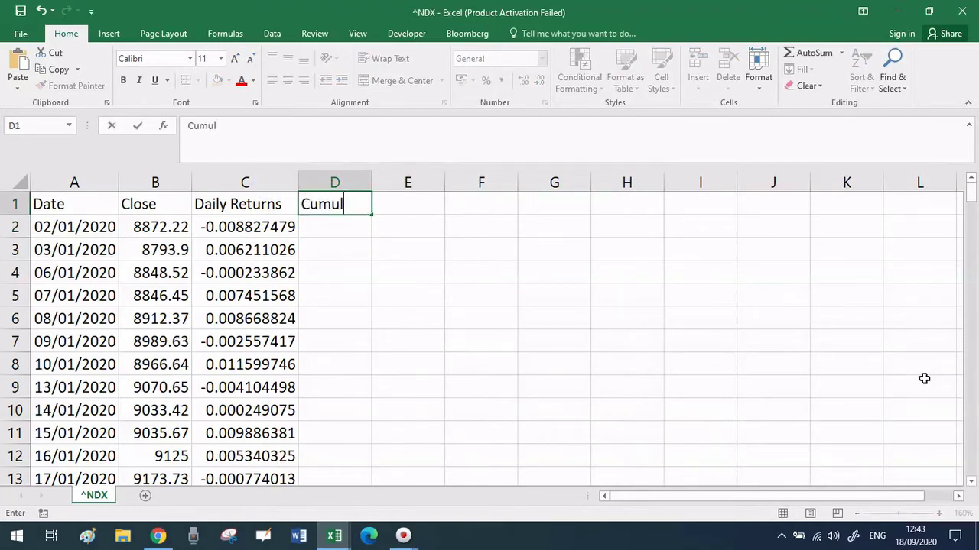
text(ative Ret)
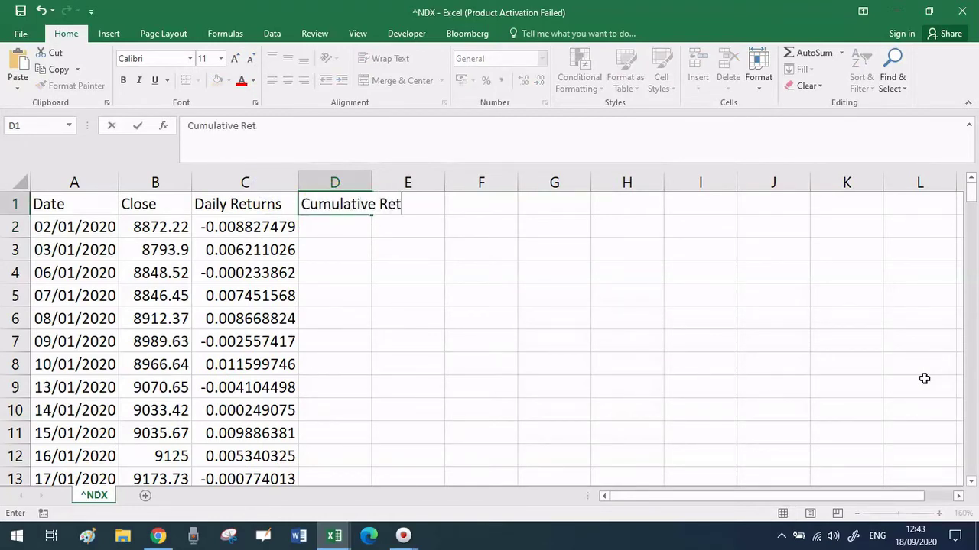
text(urns)
key(Return)
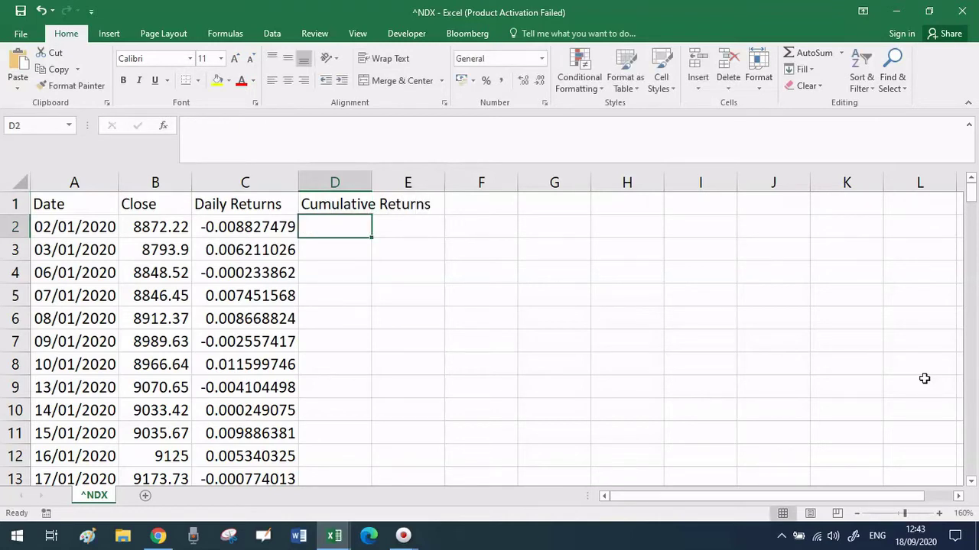
text(1000)
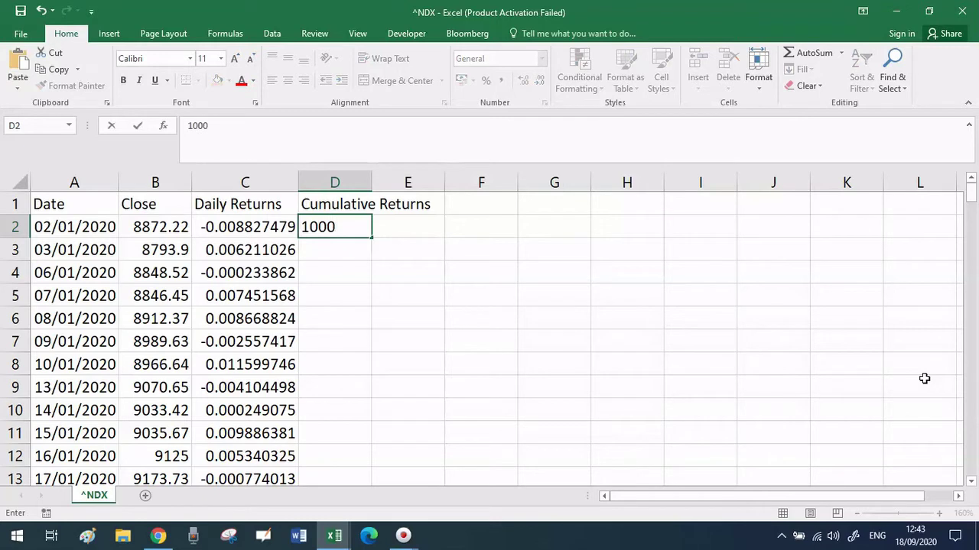
key(ctrl+Return)
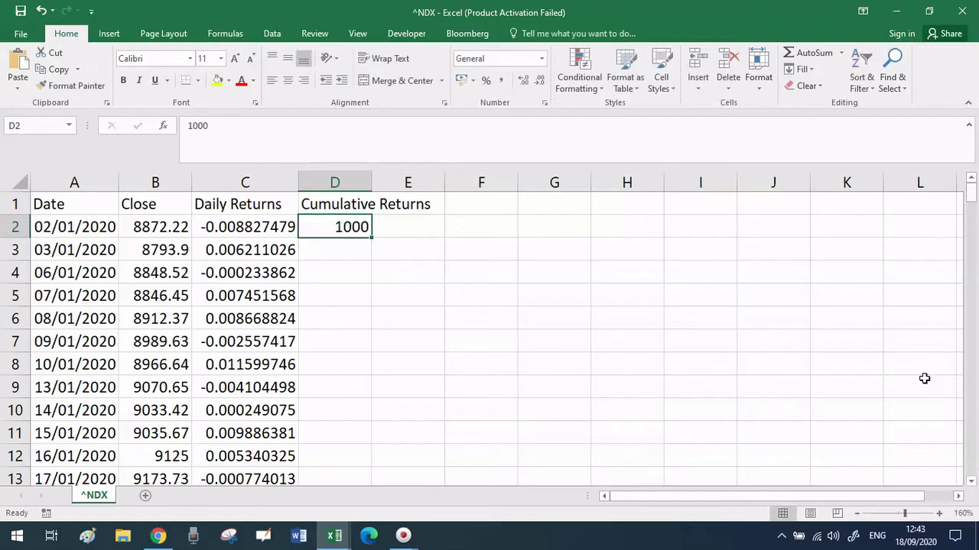
key(Down)
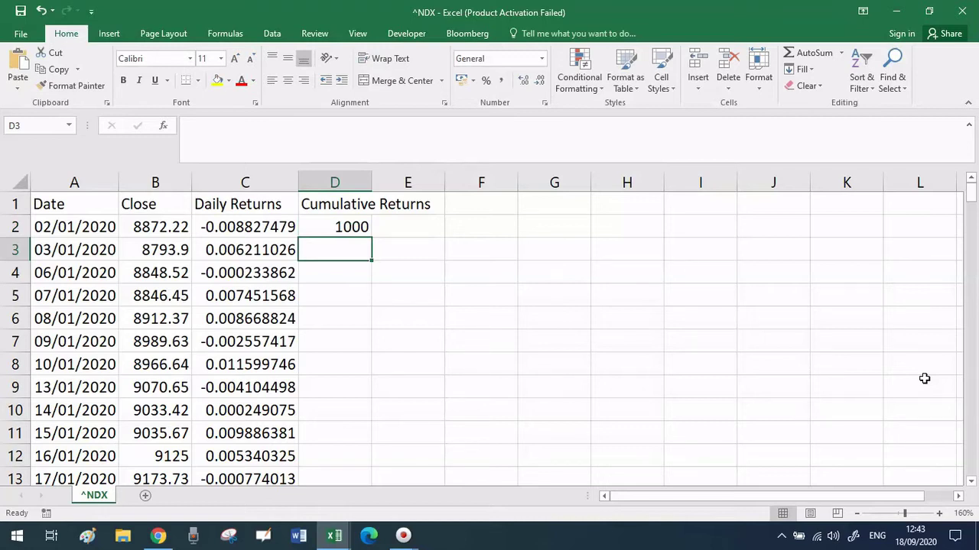
Enter =D2*(1+C2) in D3, giving a cumulative value of 991.173
text(=)
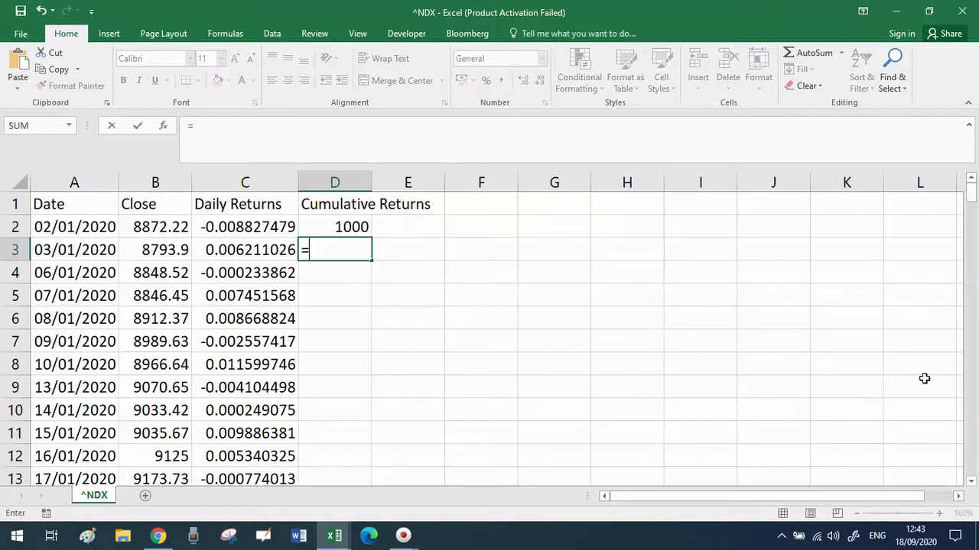
key(Up)
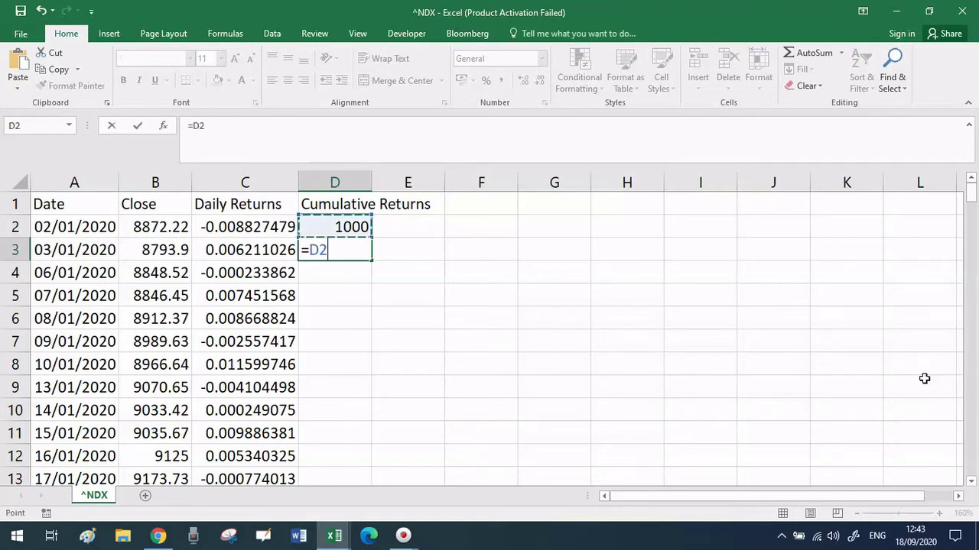
text(*(1+)
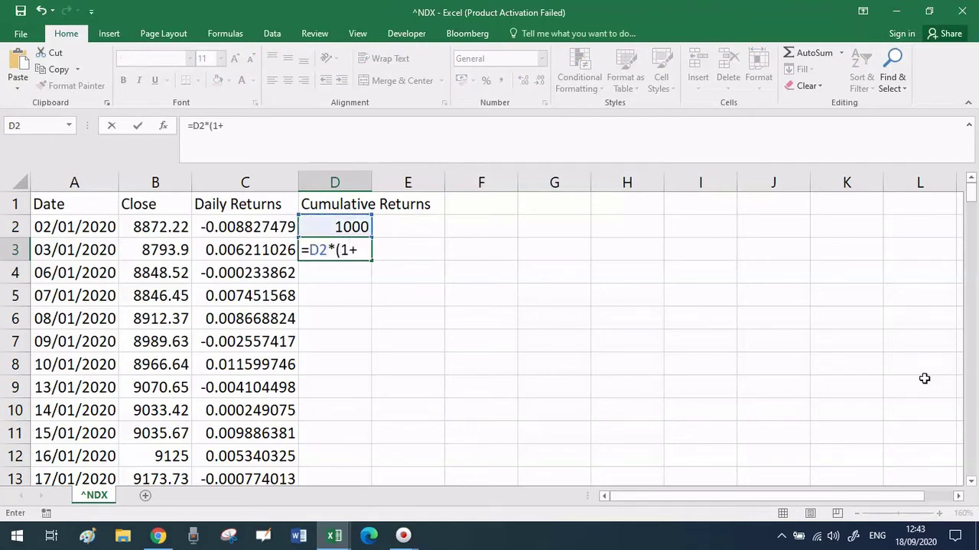
key(Left)
key(Up)
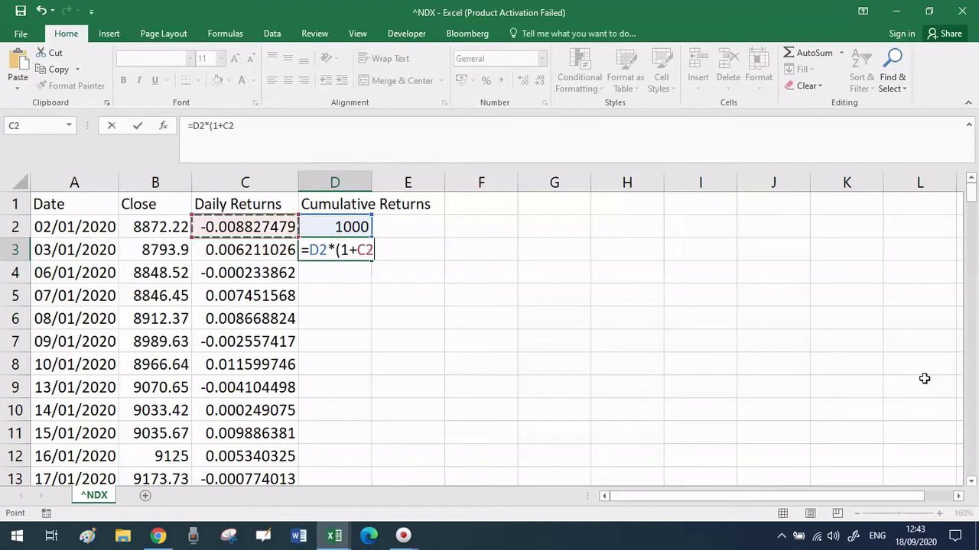
text())
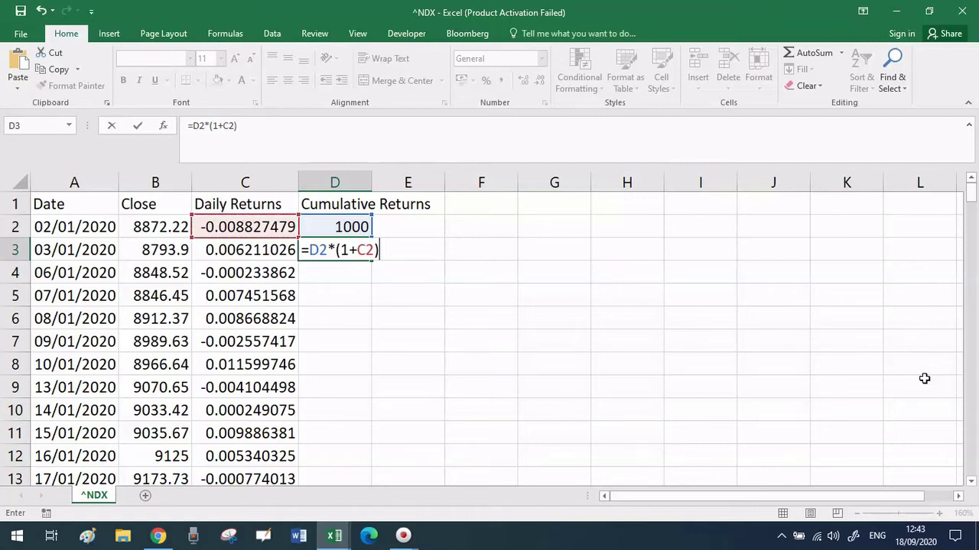
key(Return)
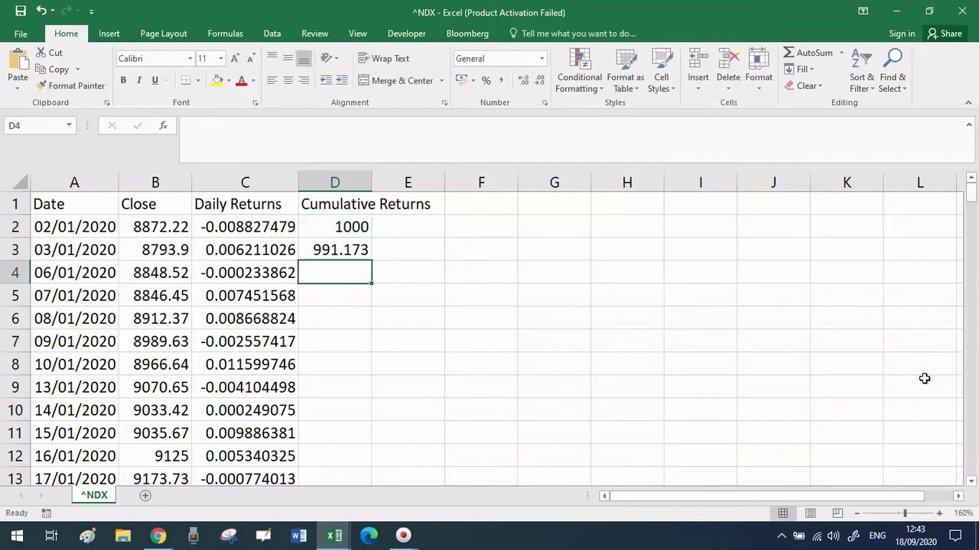
click(338, 228)
click(221, 229)
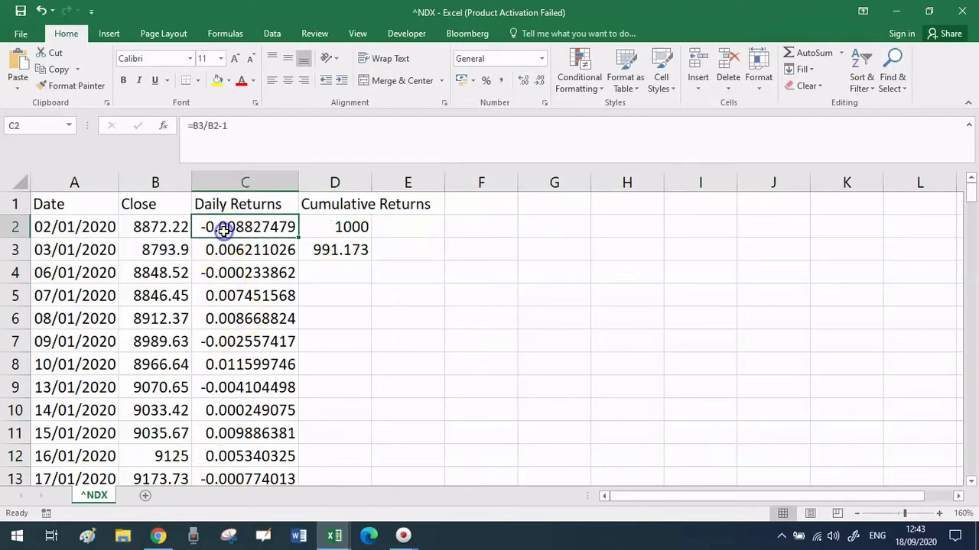
click(334, 250)
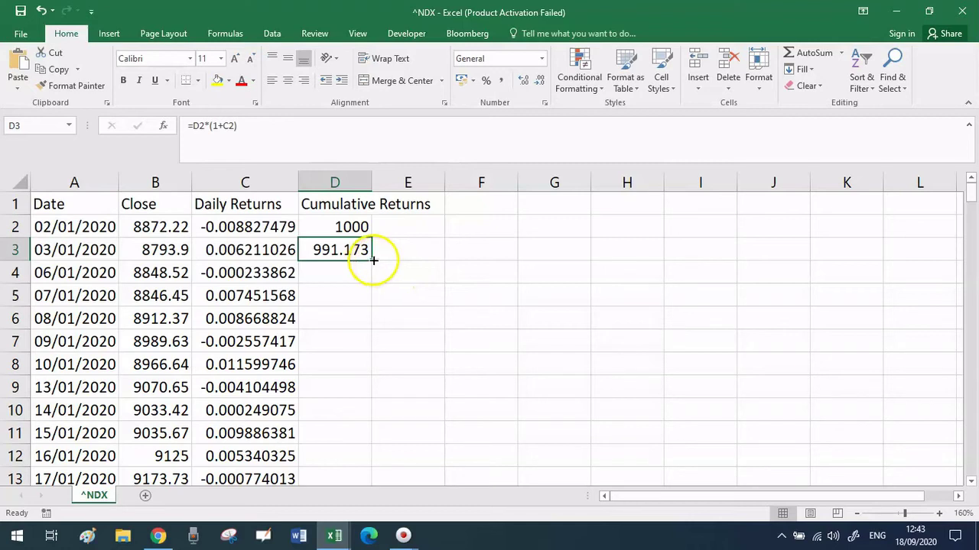
double_click(372, 261)
click(334, 276)
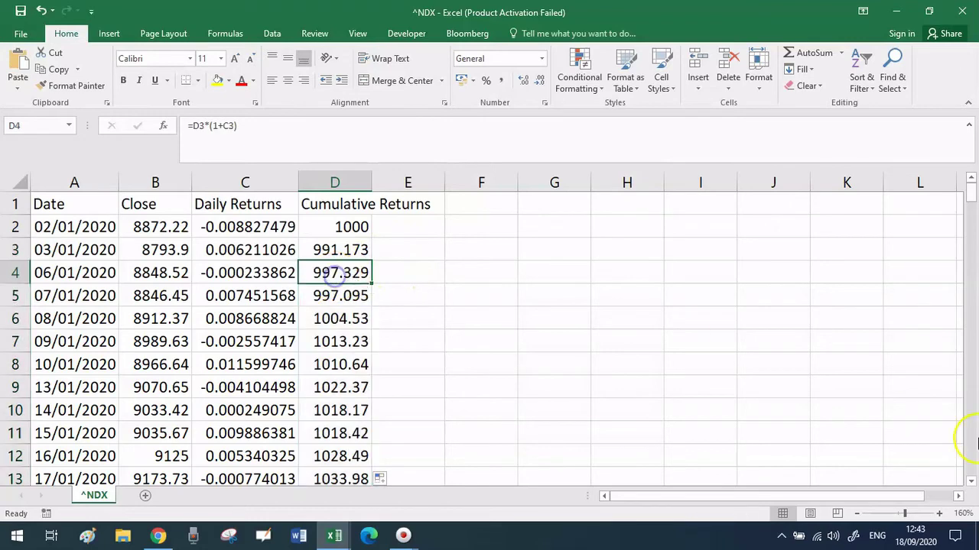
key(ctrl+Down)
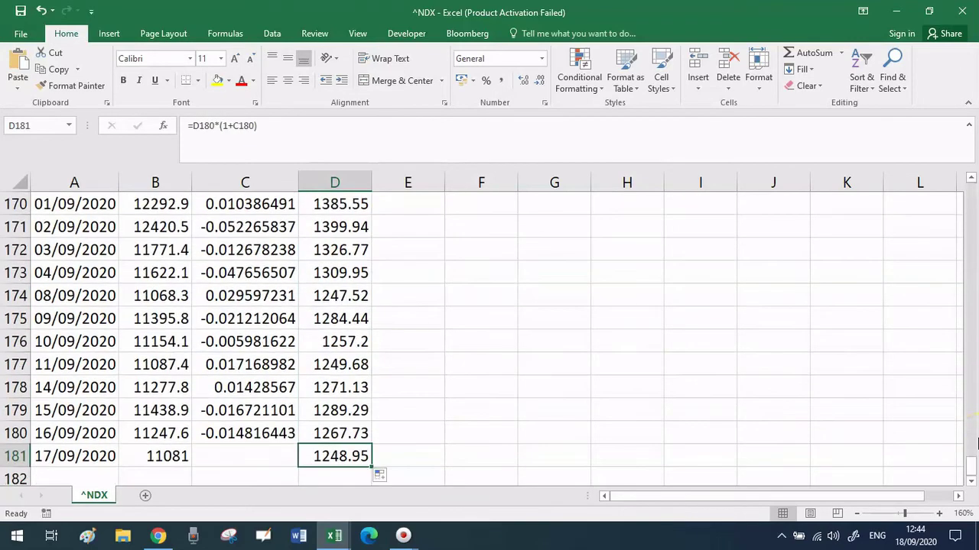
key(Up)
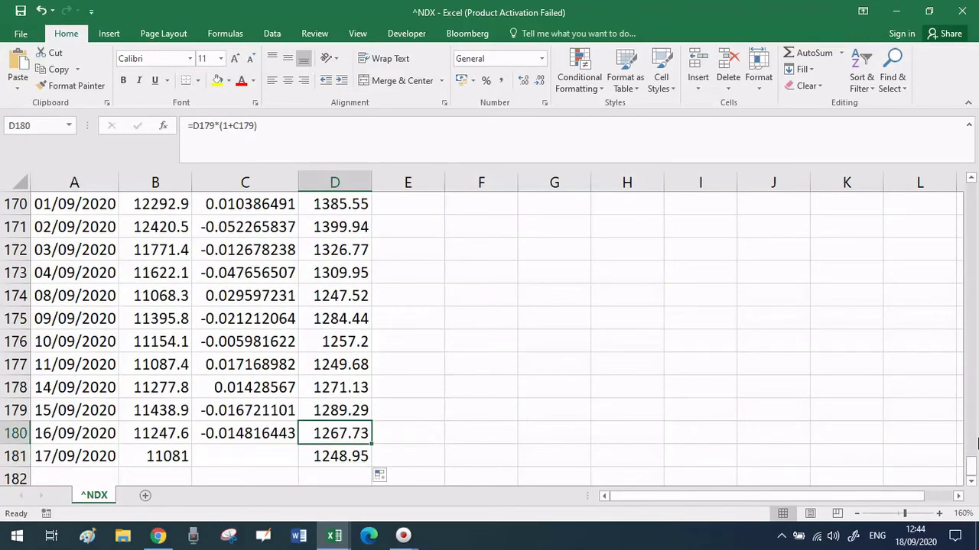
key(Left)
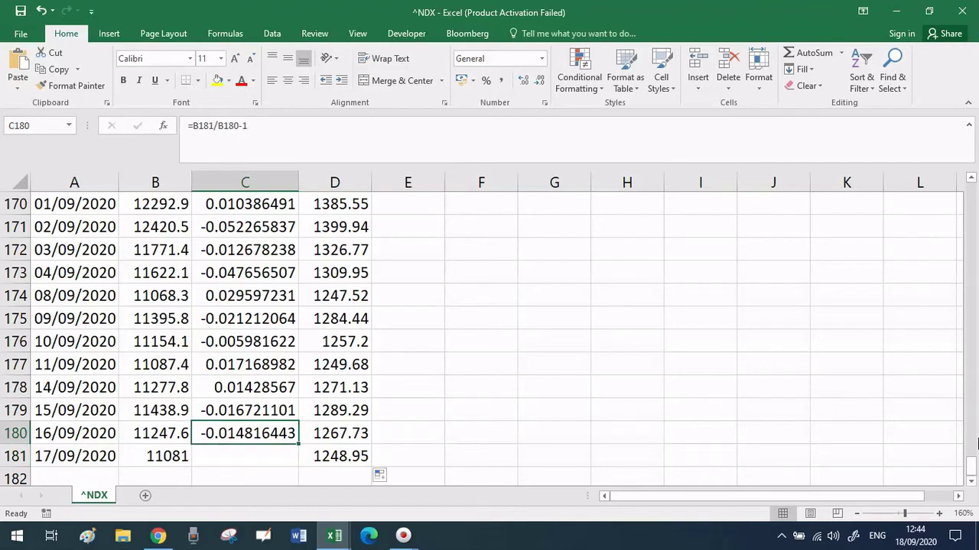
click(367, 453)
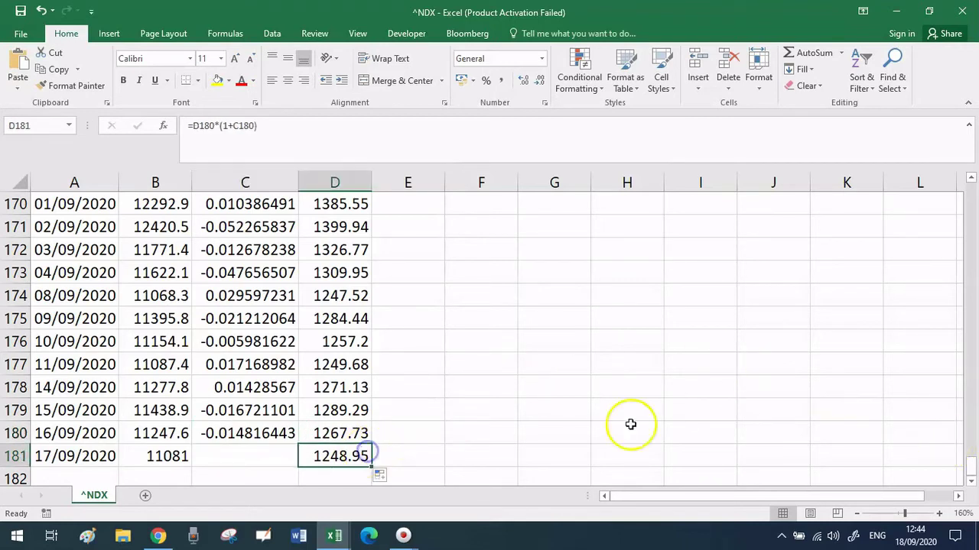
click(630, 425)
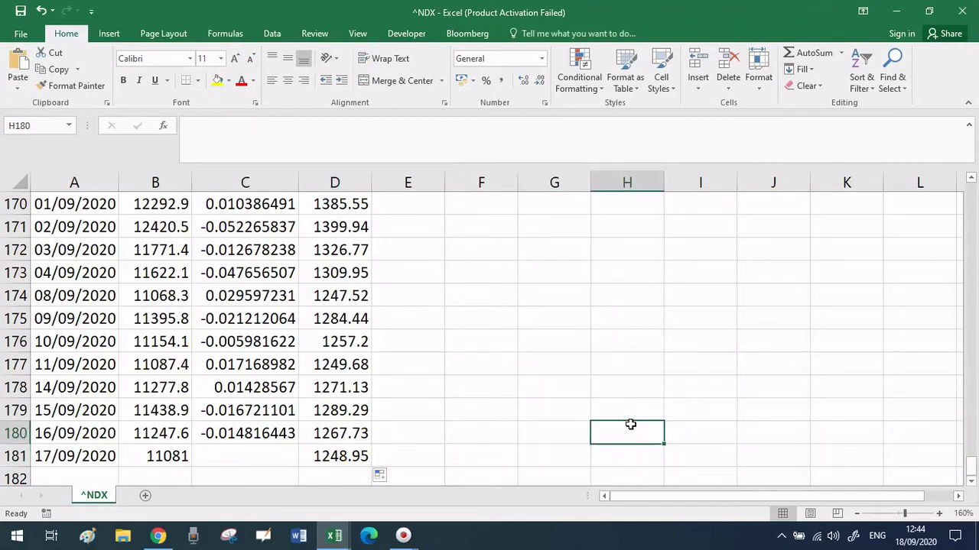
key(ctrl+Up)
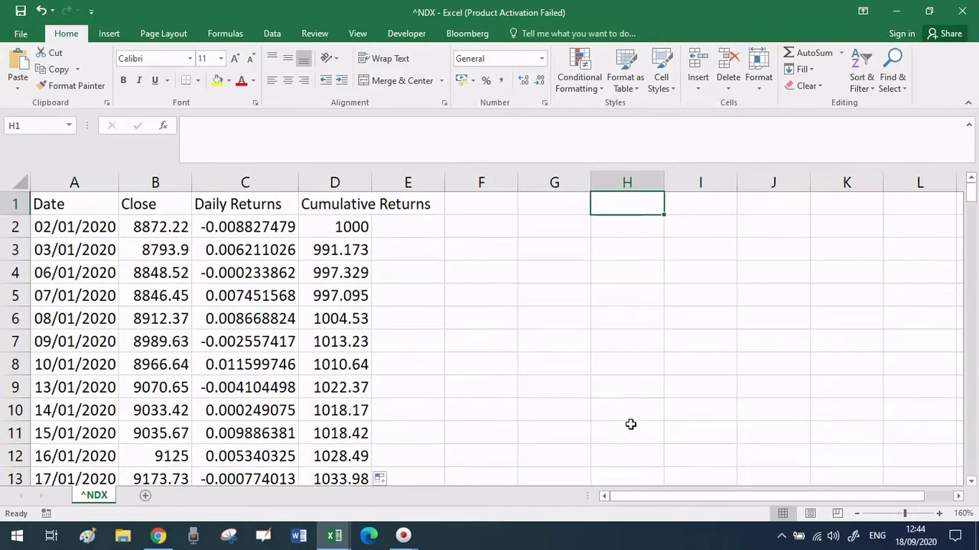
Insert a recommended Line chart of Cumulative Returns (column D) against Date (column A)
click(331, 173)
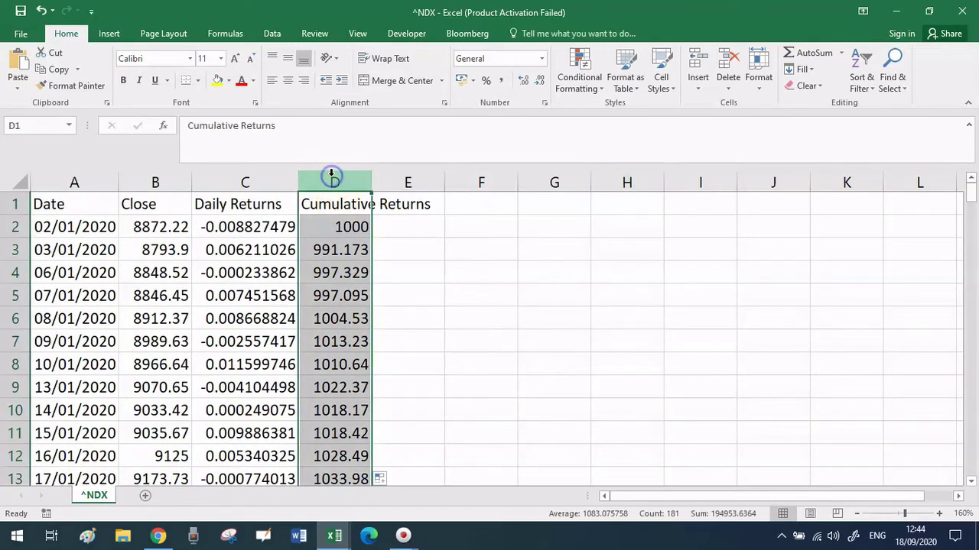
click(60, 174)
ctrl+click(327, 182)
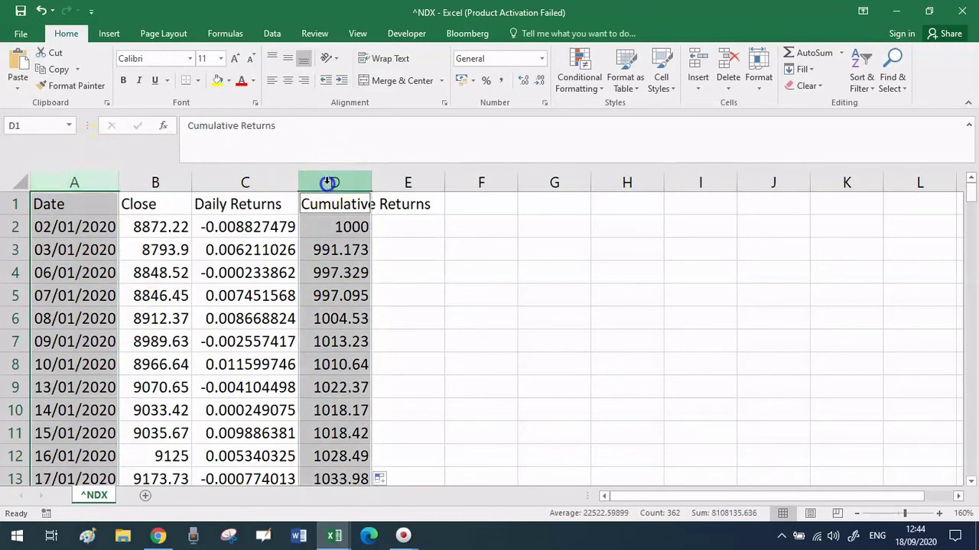
click(107, 34)
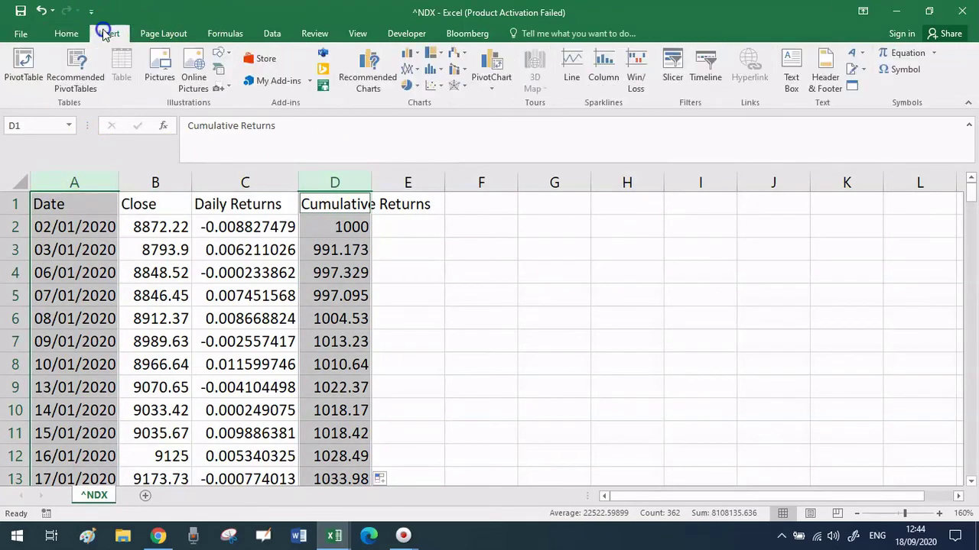
click(375, 69)
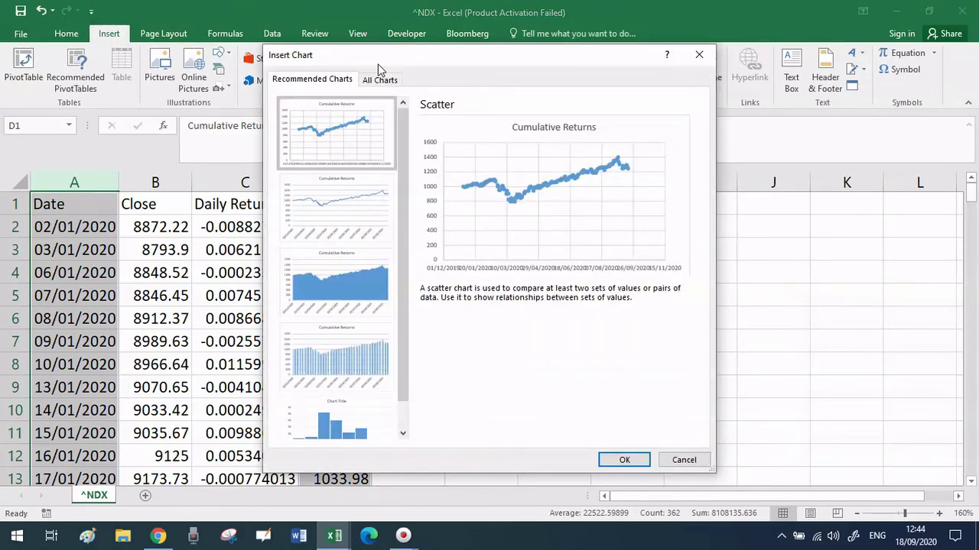
click(360, 216)
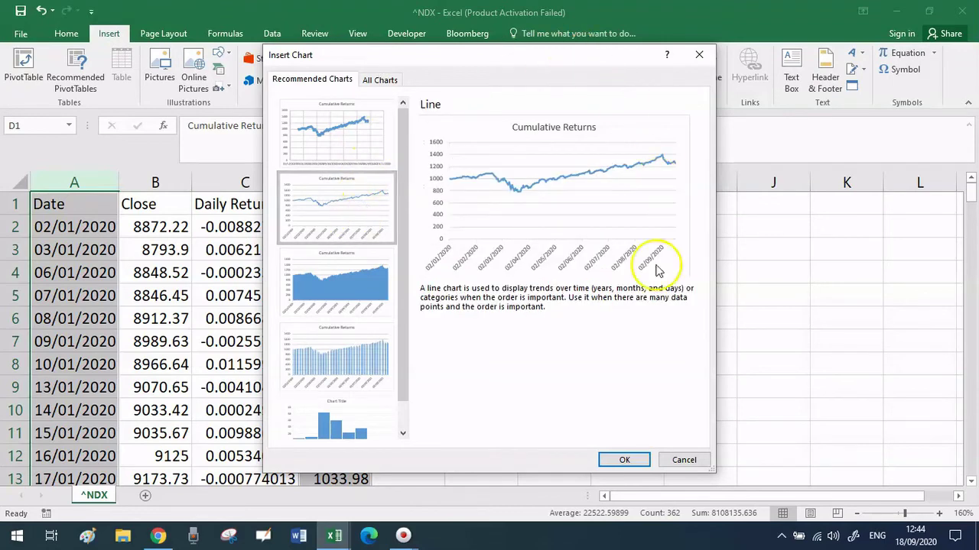
click(624, 459)
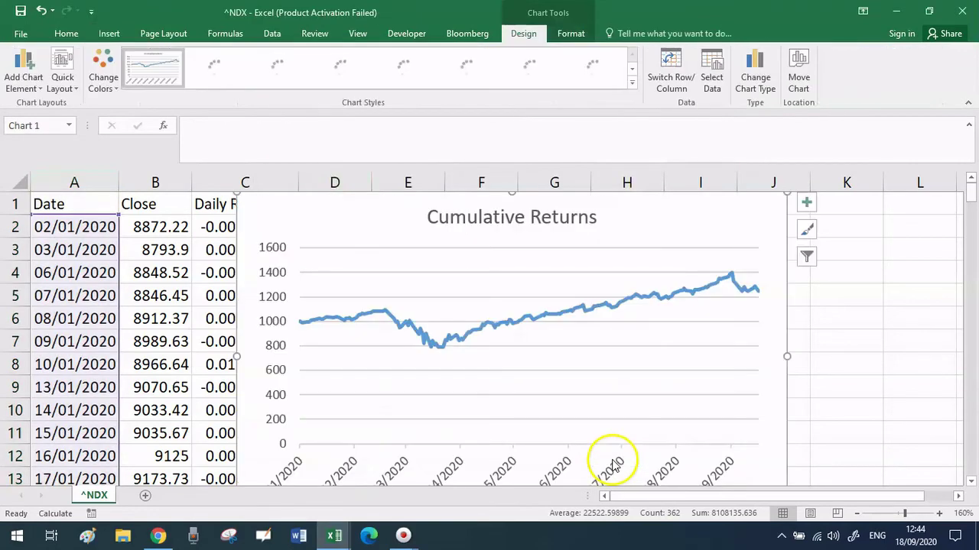
Shrink the Cumulative Returns chart and move it to columns F–K beside the data
drag(792, 200, 638, 227)
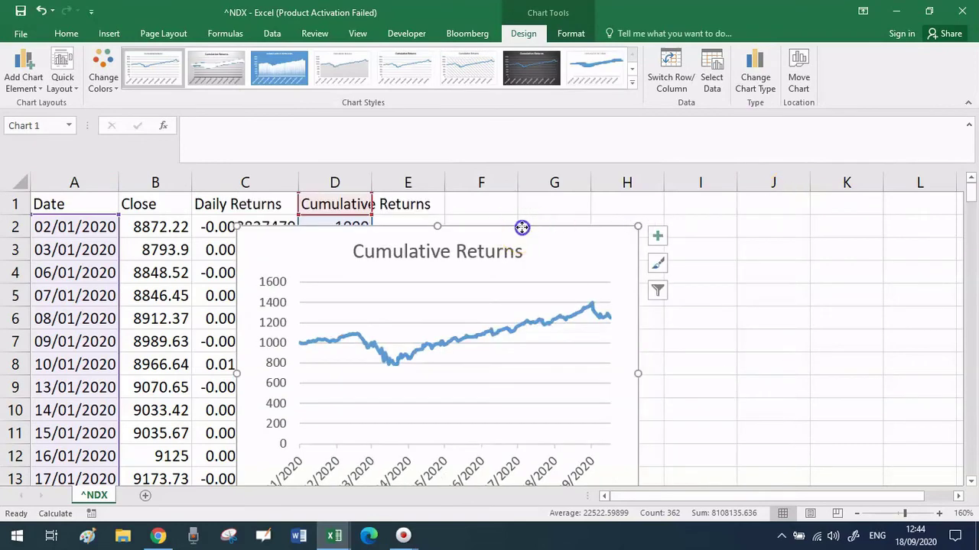
drag(521, 227, 766, 238)
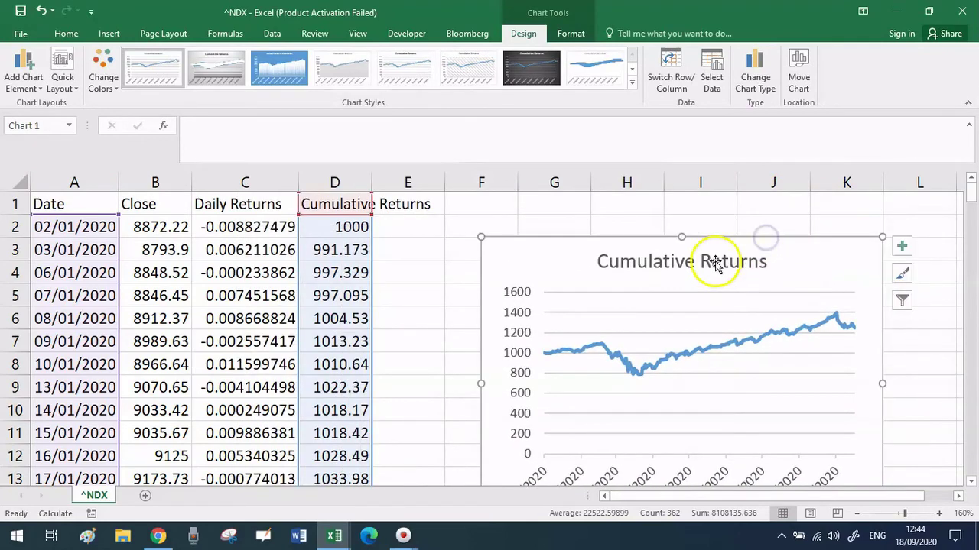
click(474, 207)
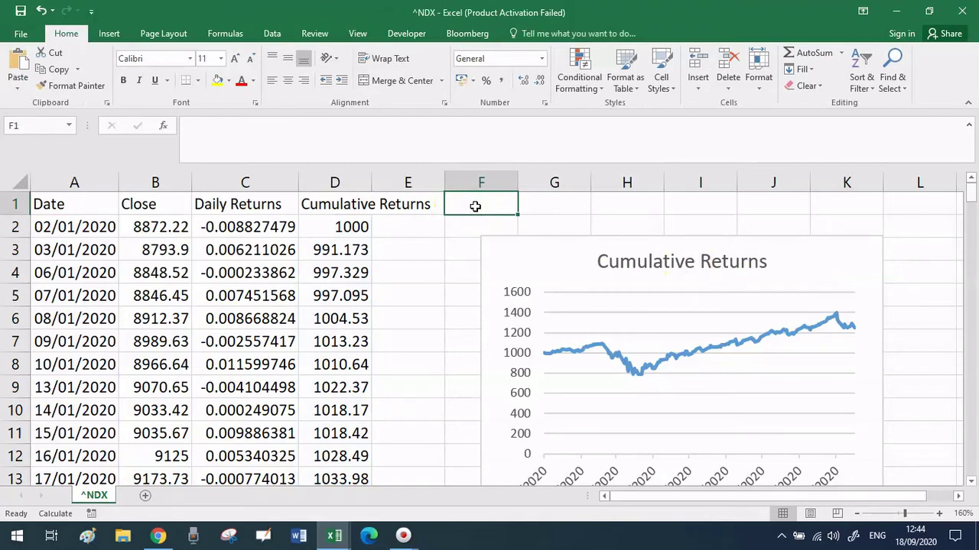
Enter the total return formula =D181/D2-1 in cell F1
text(=)
key(Left)
key(Left)
key(Down)
key(ctrl+Down)
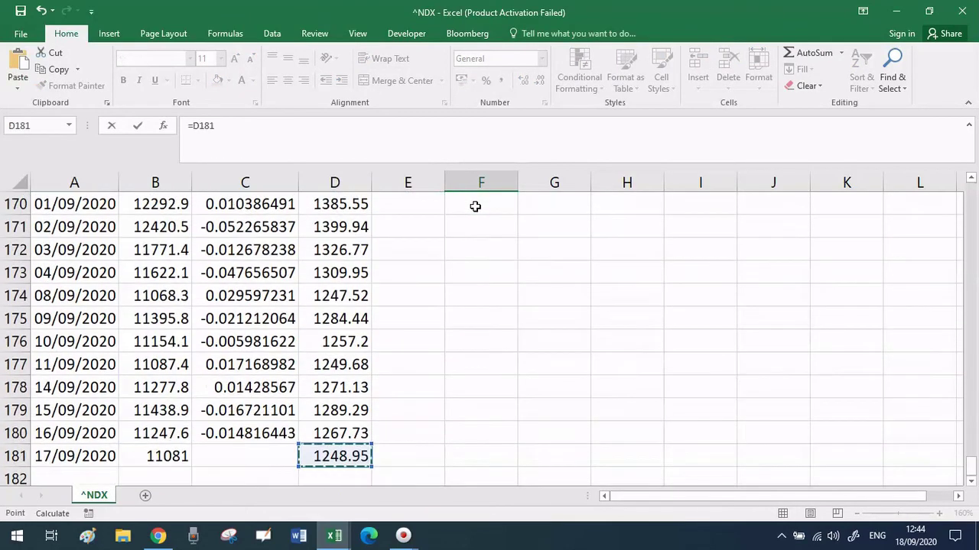
text(/)
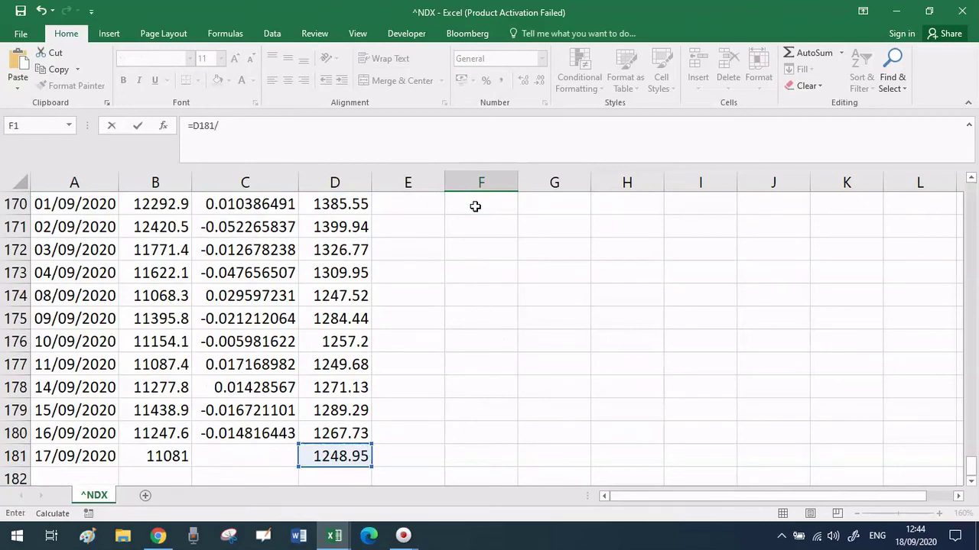
key(Left)
key(Left)
key(Down)
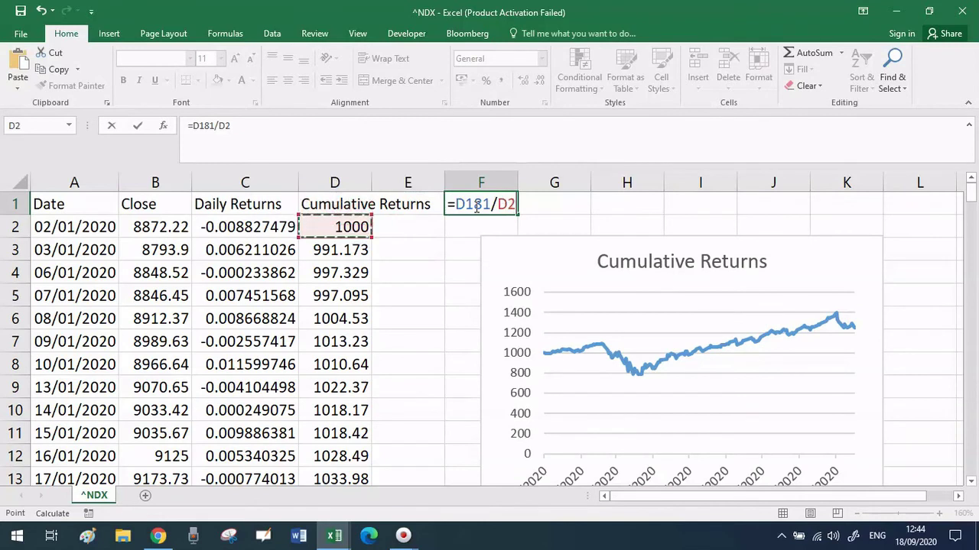
text(-1)
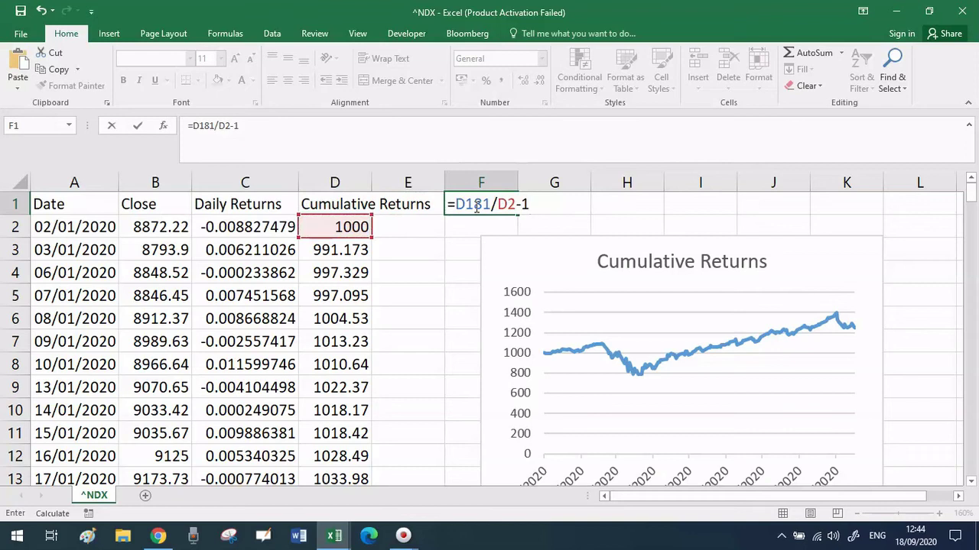
key(Return)
Format F1 as a percentage (25%) with a yellow fill
click(476, 205)
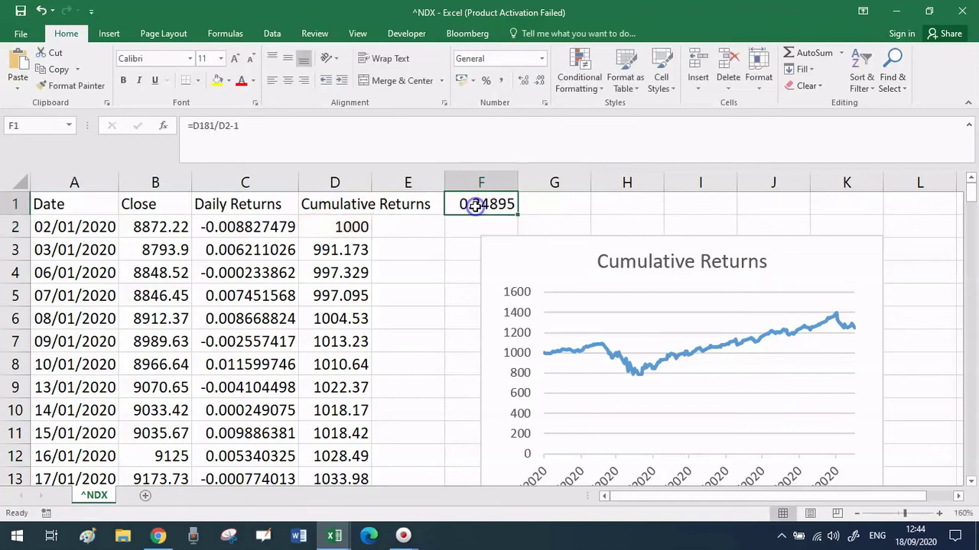
click(485, 80)
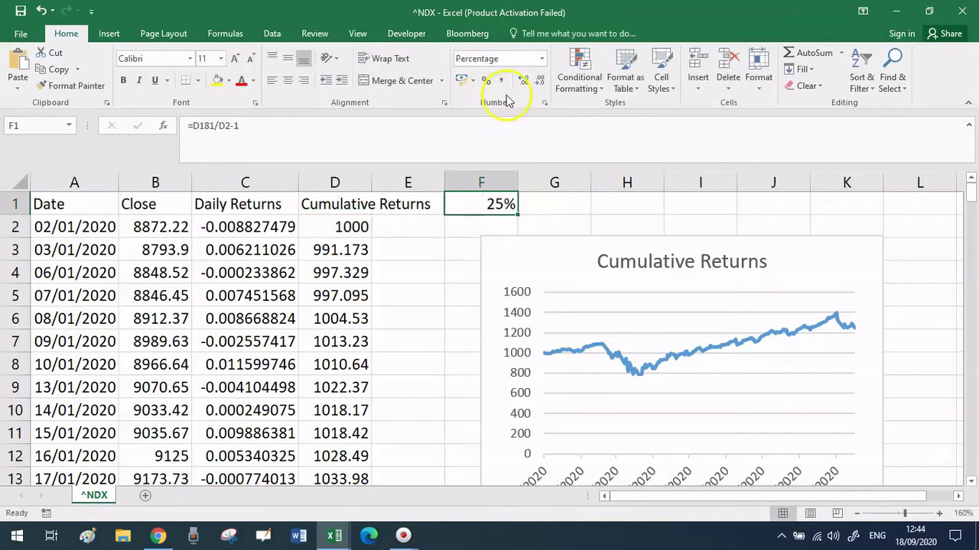
click(217, 81)
click(426, 304)
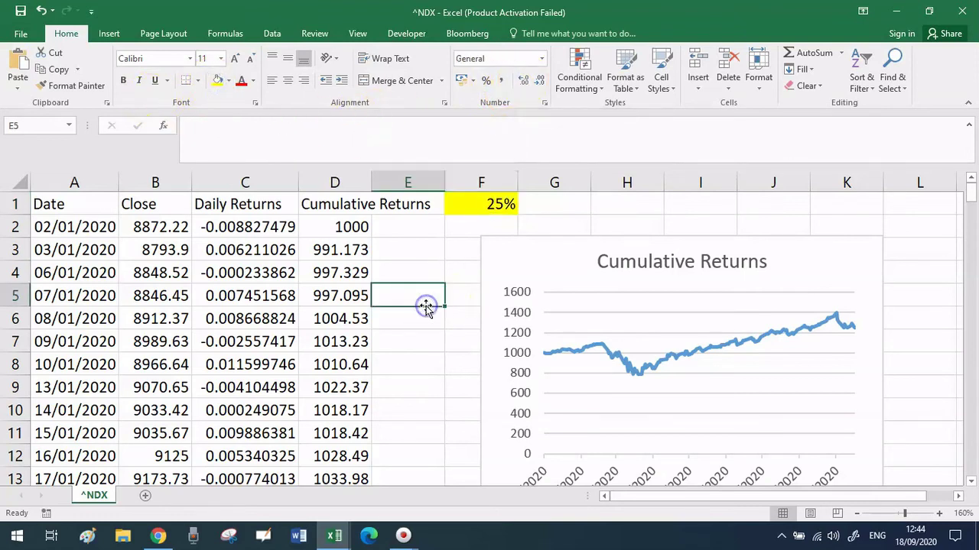
scroll(437, 437, down, 1)
scroll(437, 437, up, 1)
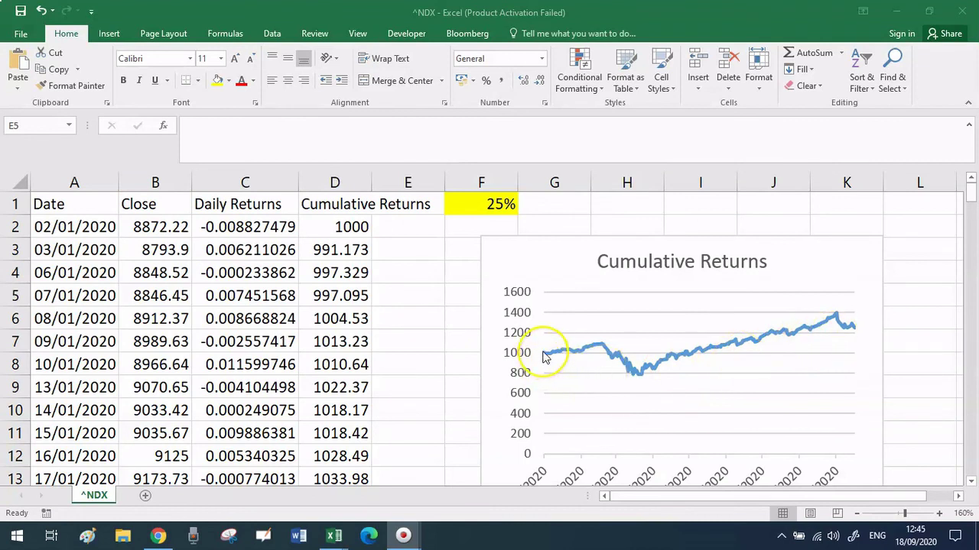
mouse_move(545, 357)
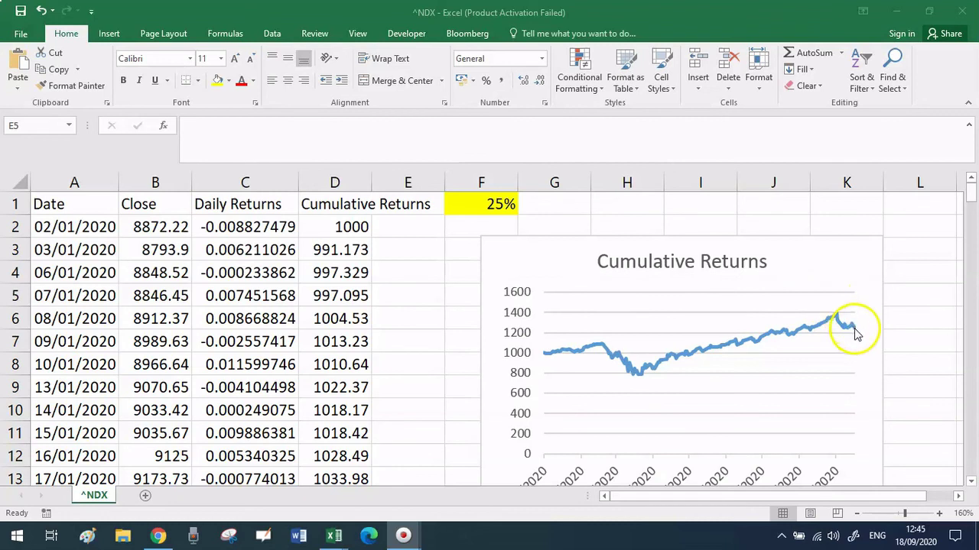
mouse_move(856, 334)
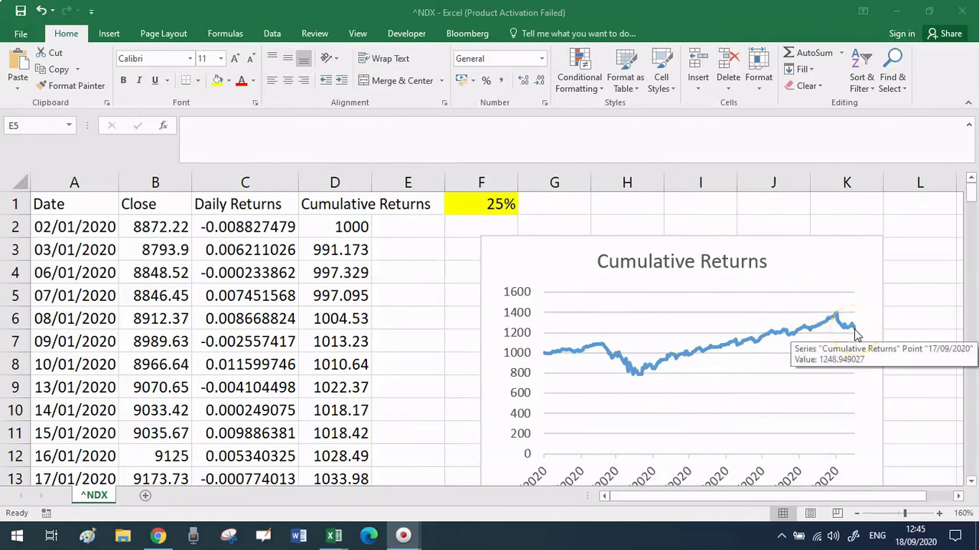